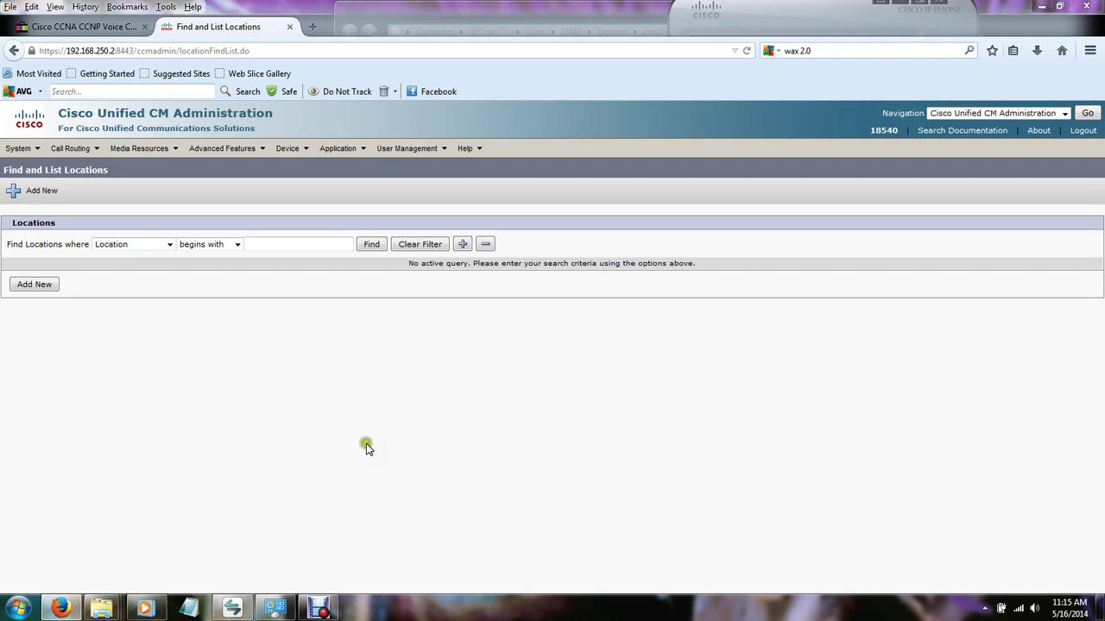
Search End Users by the corrected user ID and open the single matching user's configuration page.
mouse_move(395, 159)
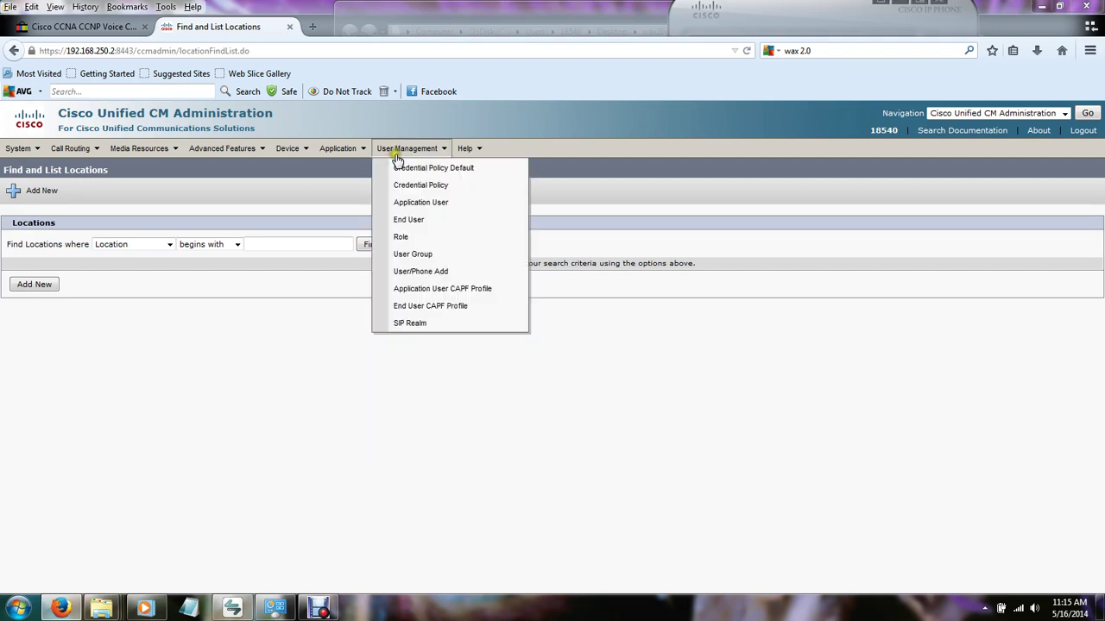
click(434, 220)
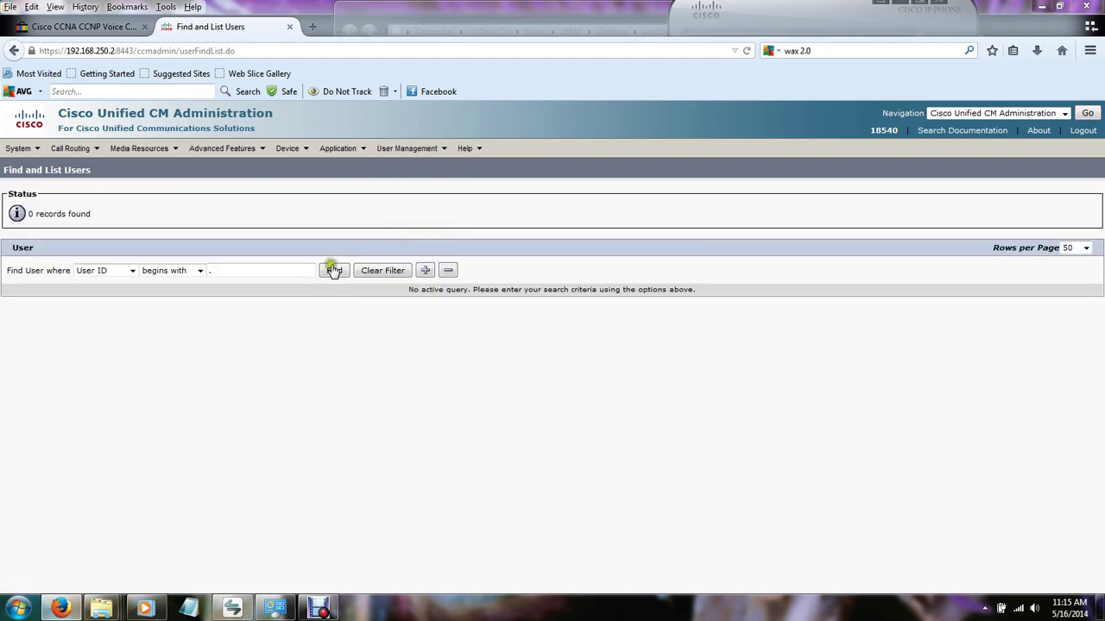
click(287, 270)
text(.ithl)
key(Return)
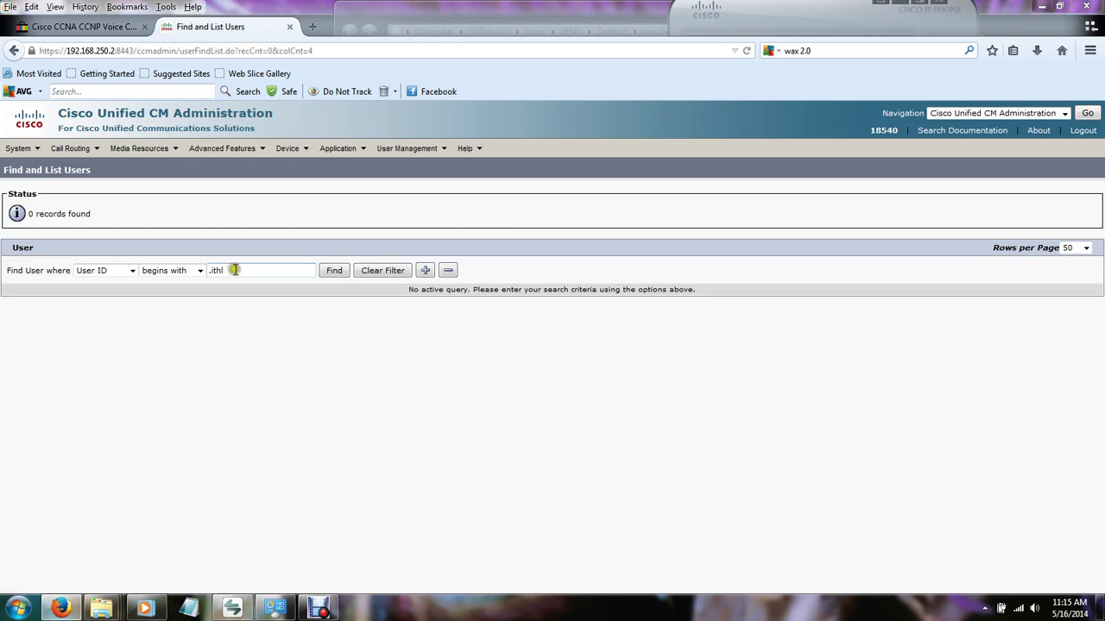
triple_click(235, 270)
text(ithl)
key(Return)
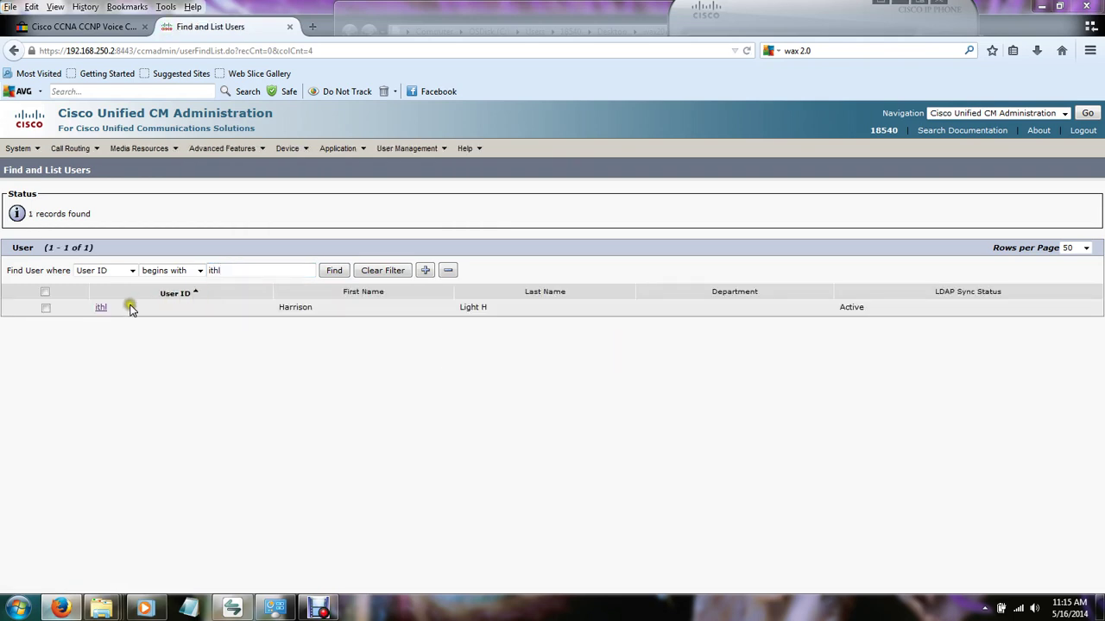
click(103, 308)
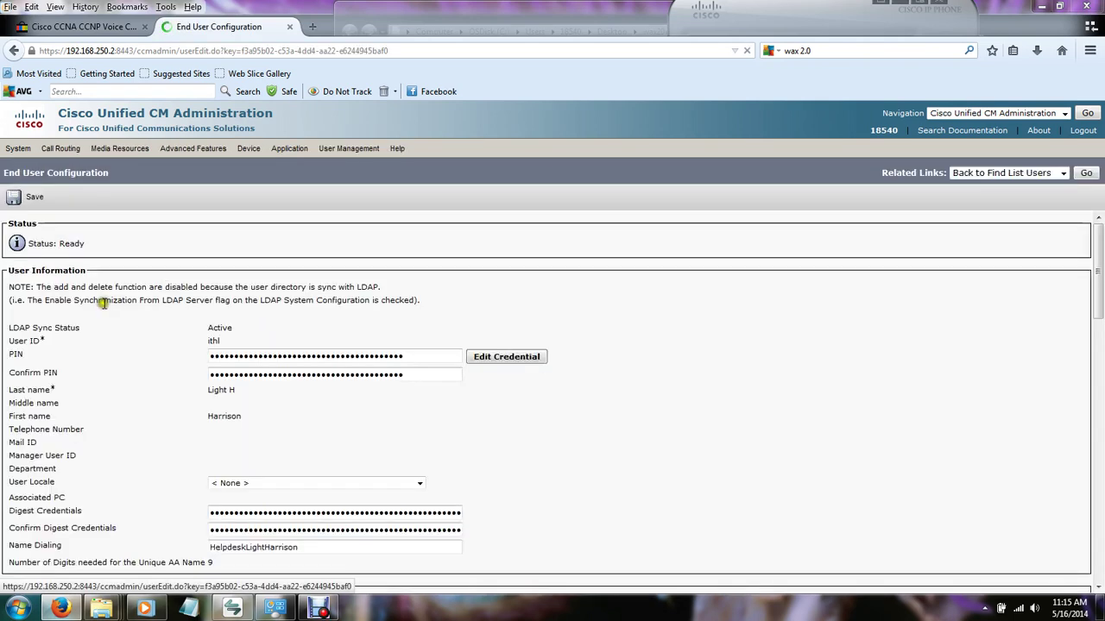
Tick Enable Mobility under the user's Mobility Information and save the change.
scroll(104, 362, down, 4)
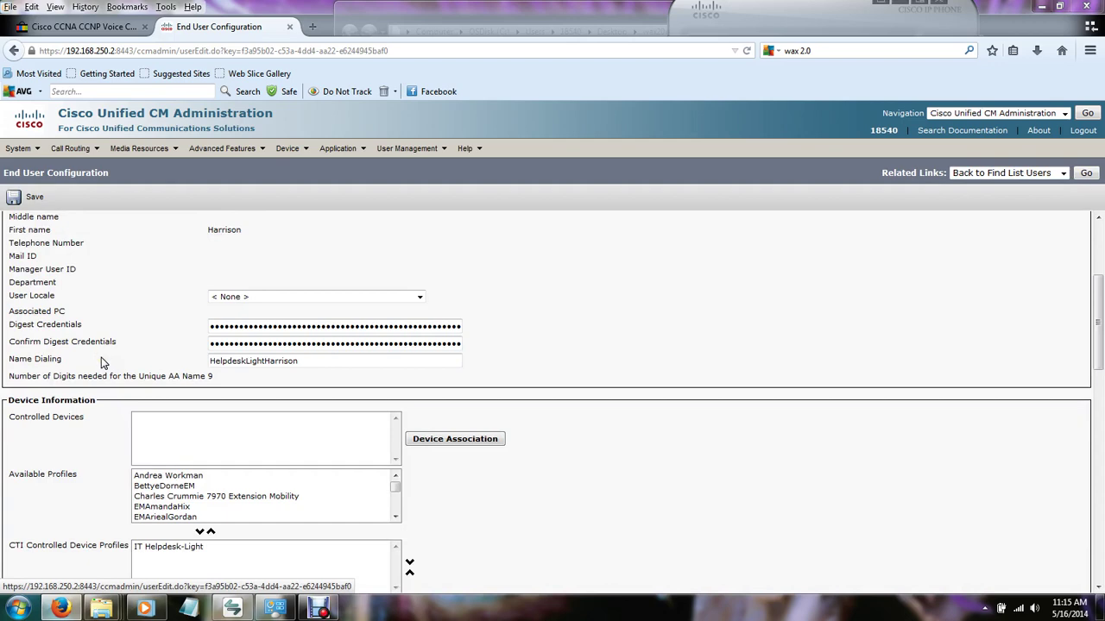
scroll(101, 363, down, 5)
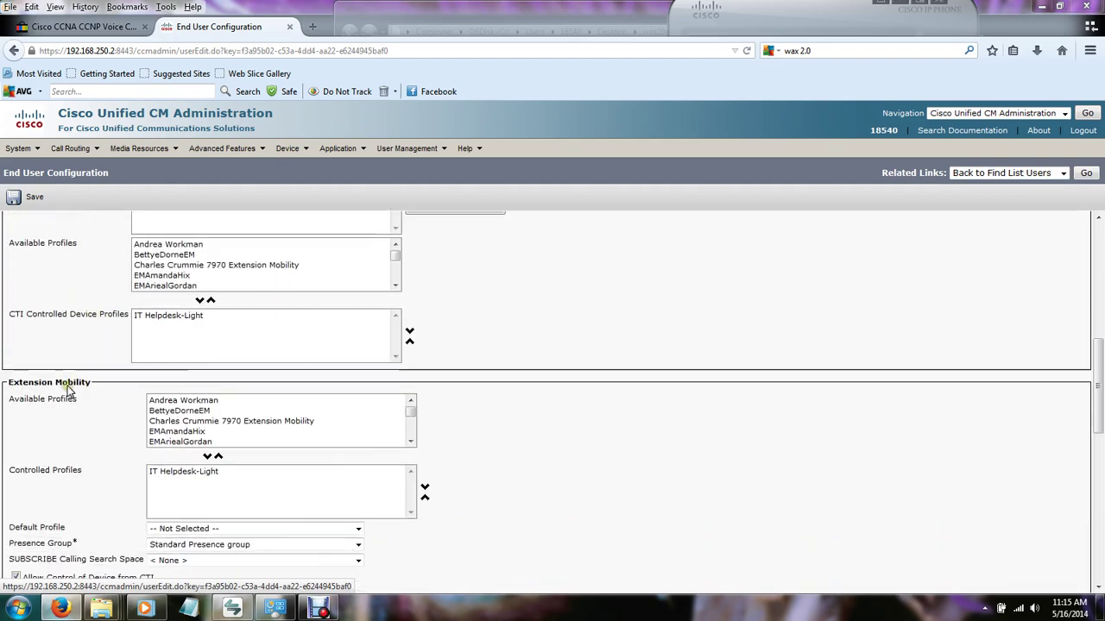
scroll(69, 390, down, 4)
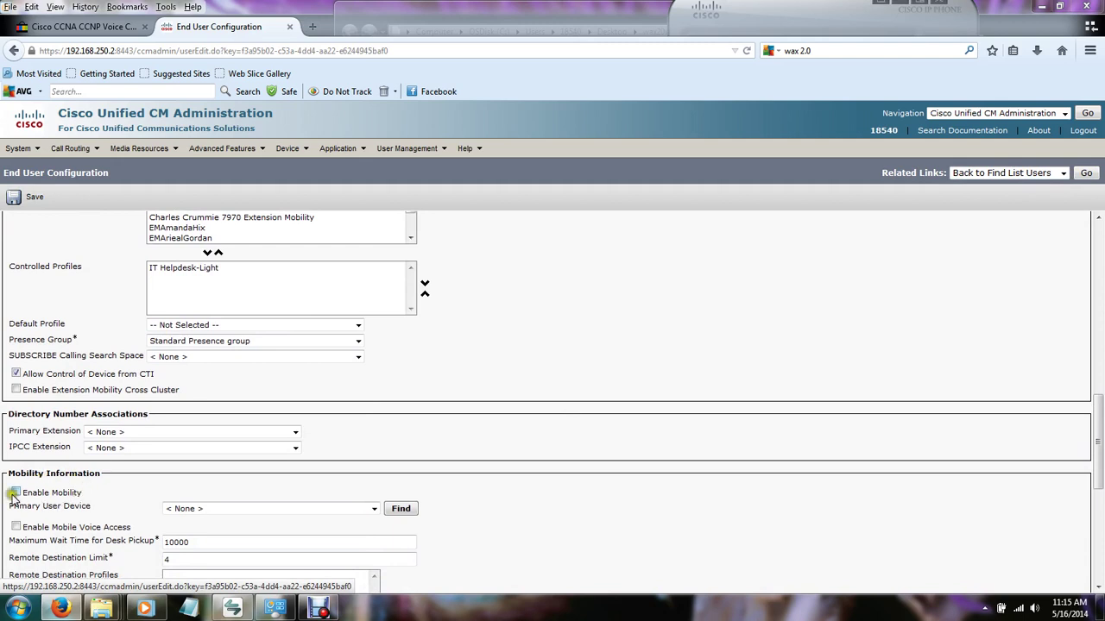
click(15, 493)
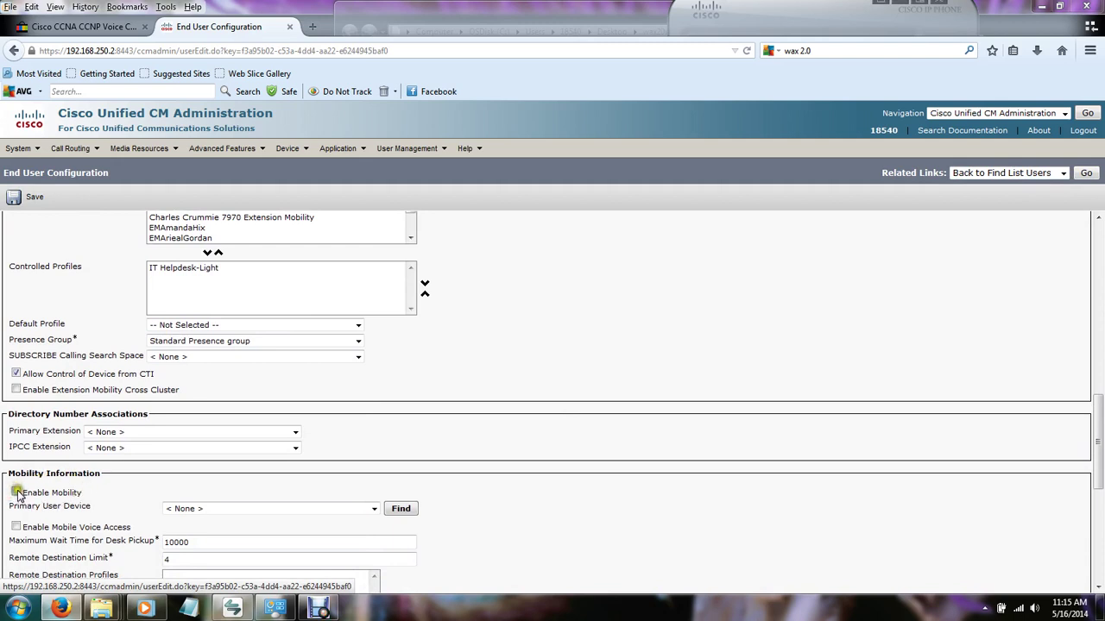
click(35, 198)
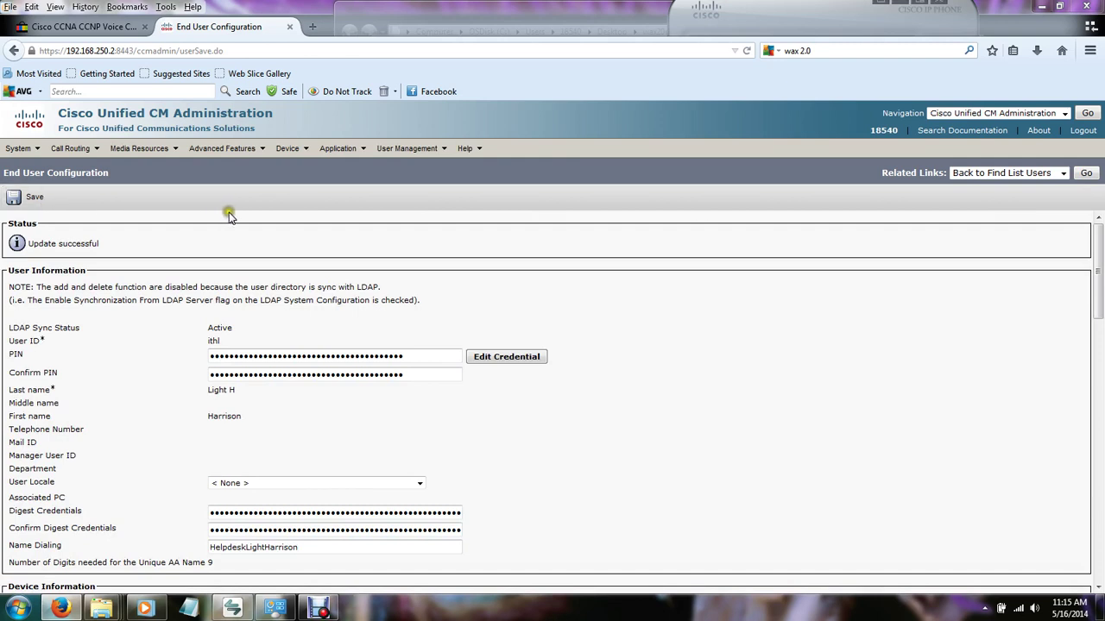
Go to Device > Device Settings > Remote Destination Profile to list the existing Test 1 profile.
mouse_move(282, 152)
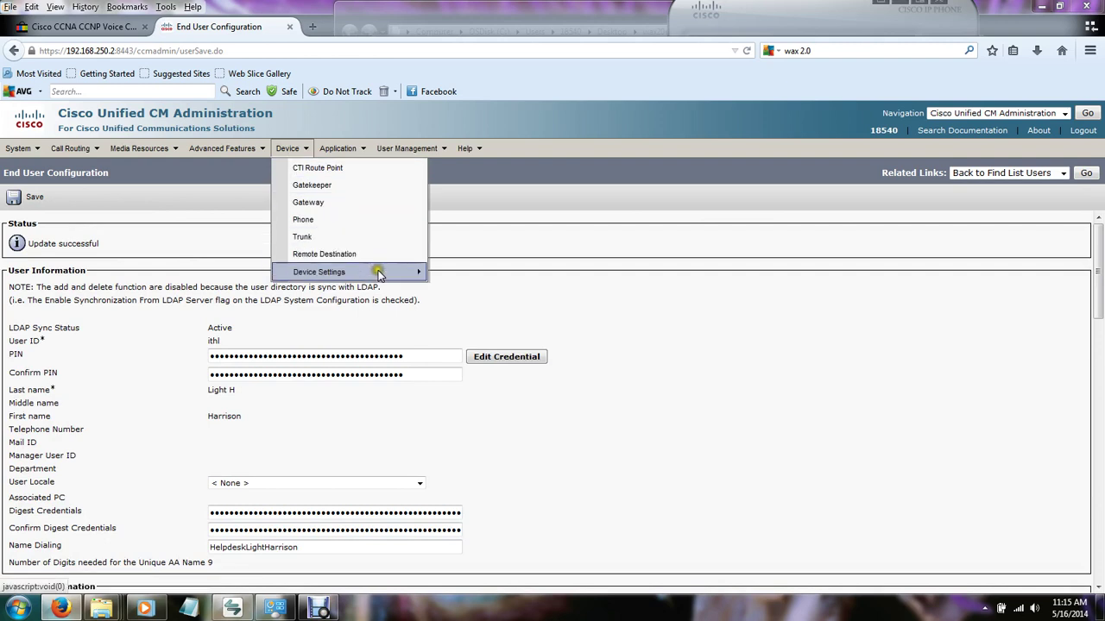
mouse_move(378, 271)
click(516, 446)
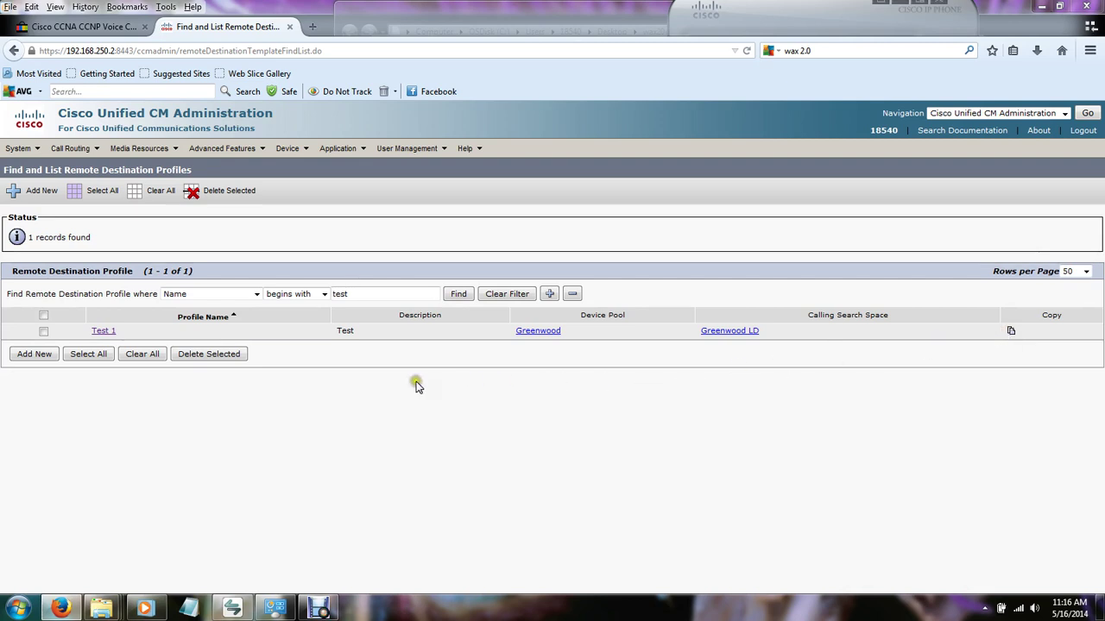
Add a new remote destination profile named Test_SNR with description Test.
click(35, 354)
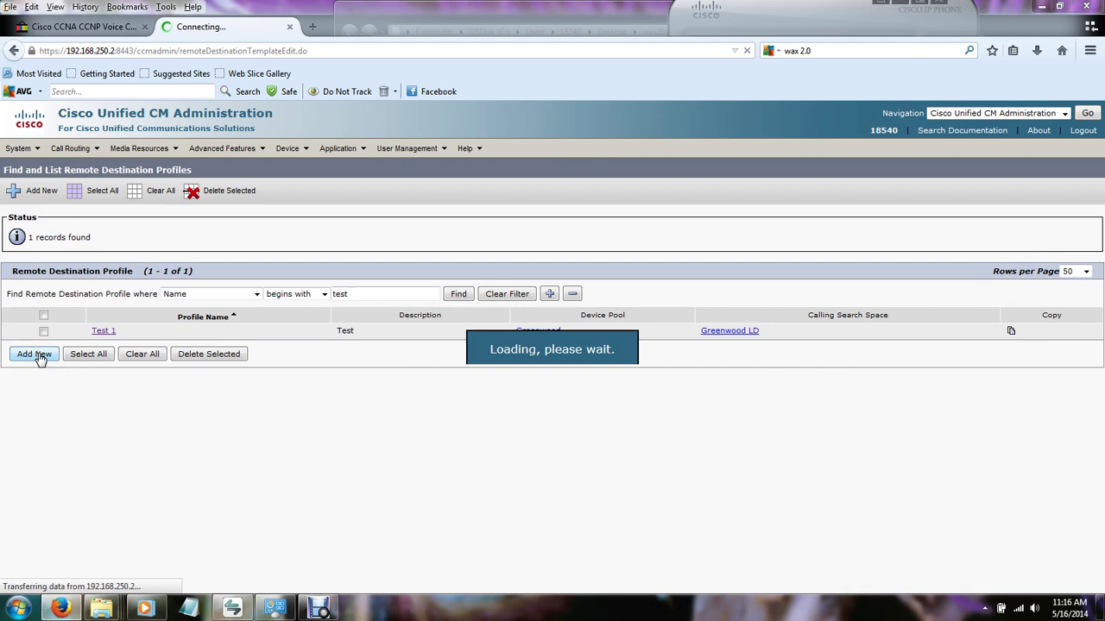
click(247, 290)
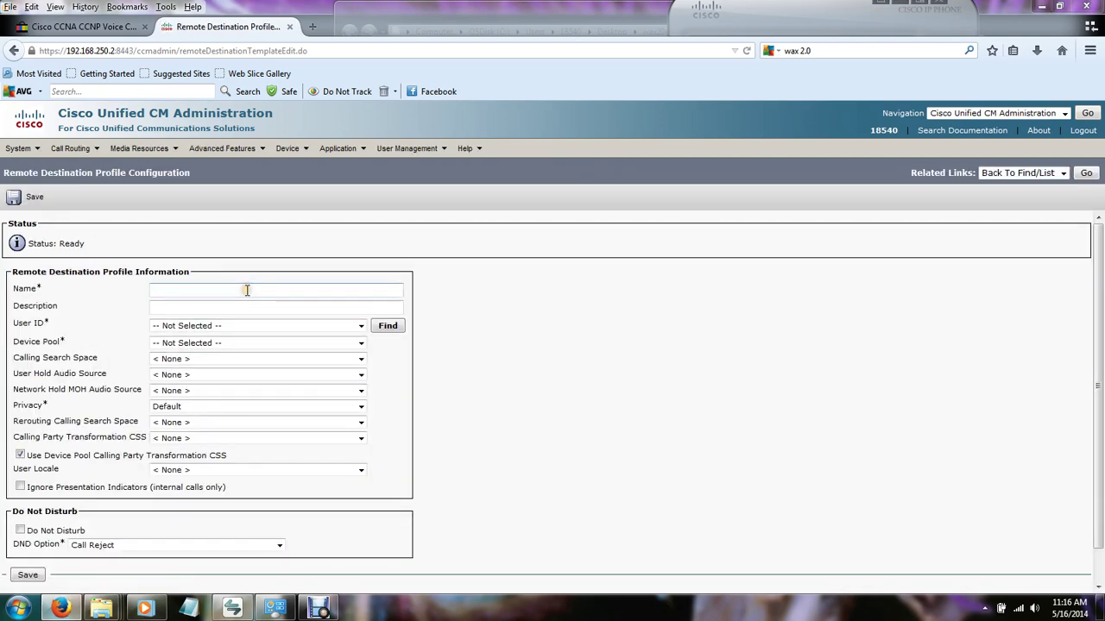
text(Test_SNR)
click(263, 303)
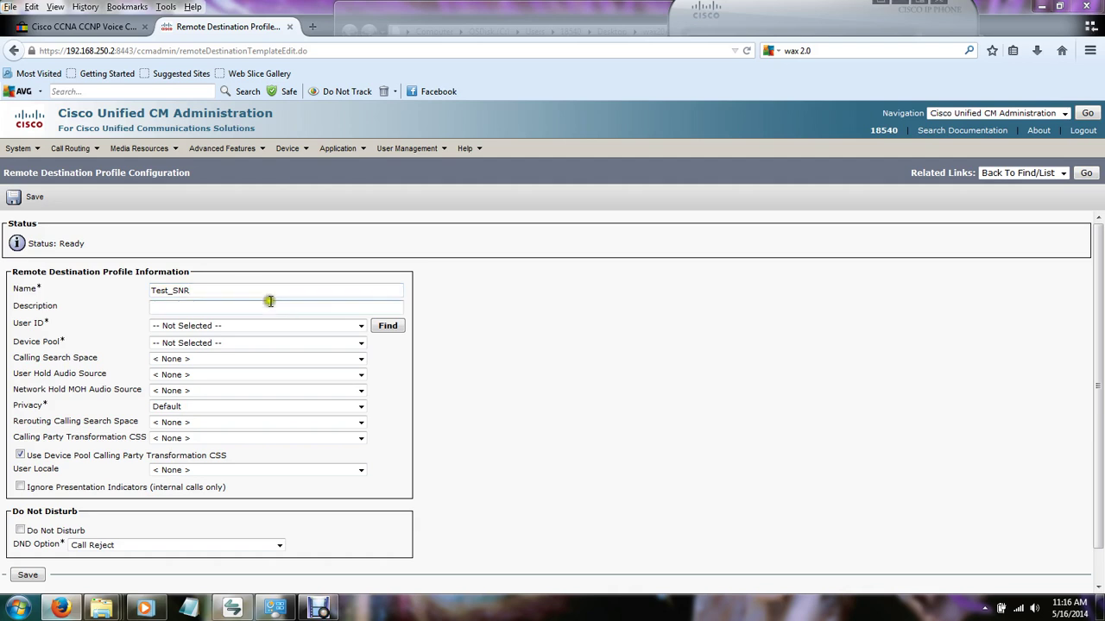
text(Terst)
double_click(247, 307)
text(Te)
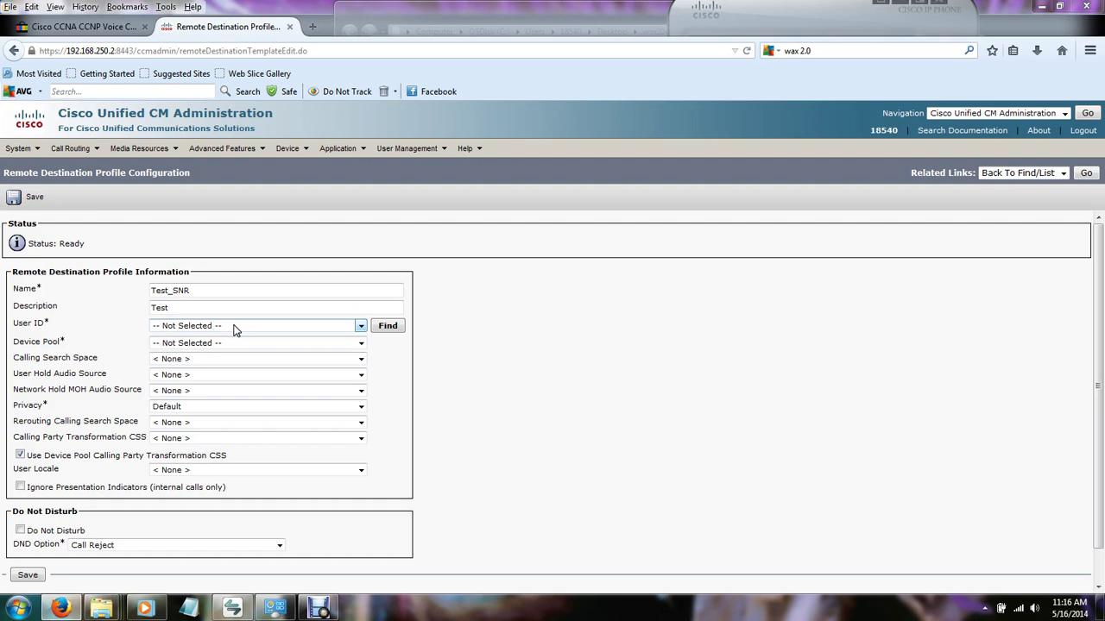
Assign the mobility-enabled end user as the profile's User ID through the user lookup.
click(388, 326)
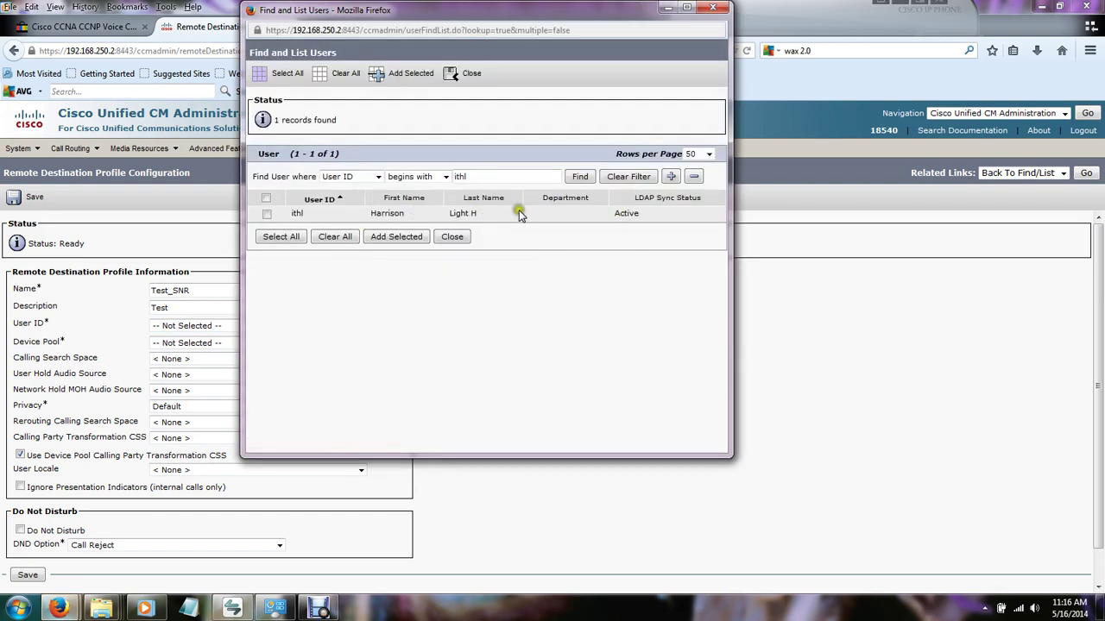
click(267, 213)
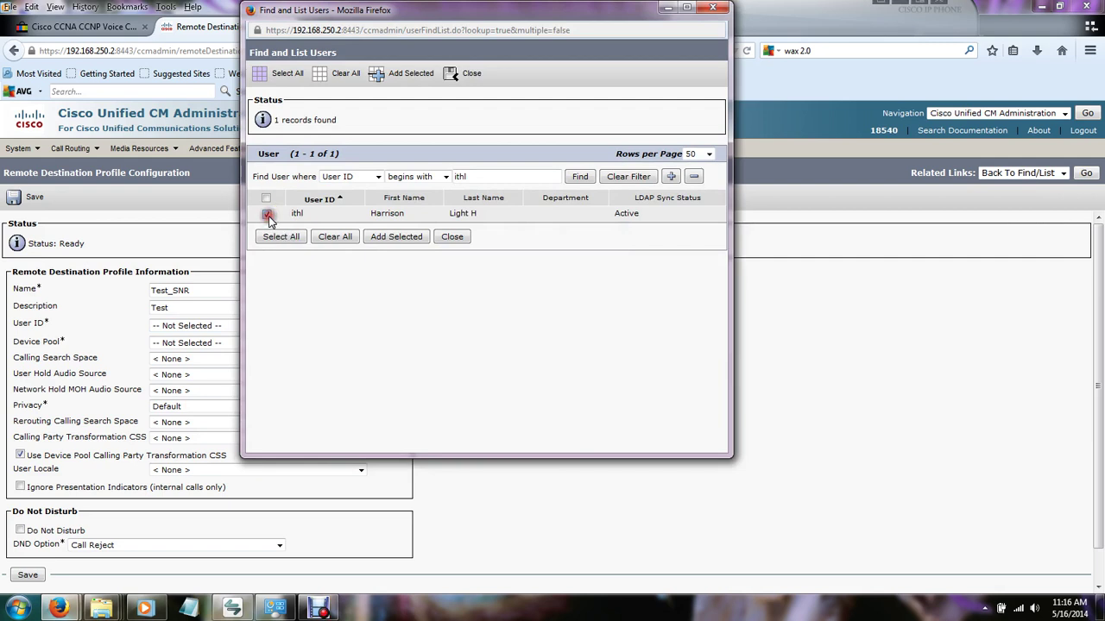
click(396, 242)
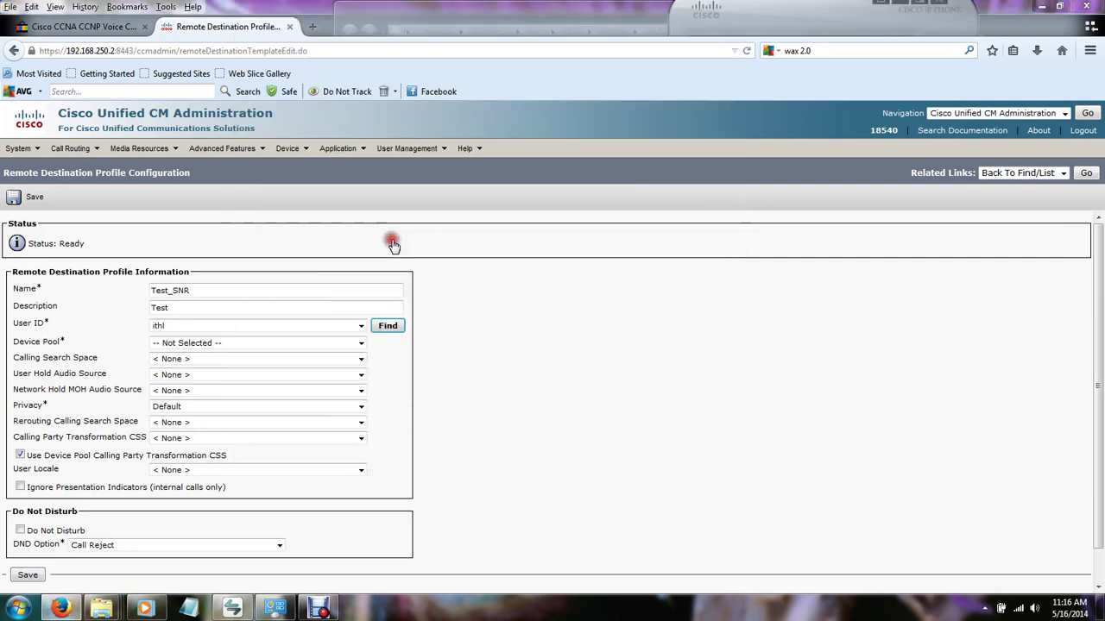
Set the profile's device pool to Greenwood and calling search space to Greenwood LD.
click(207, 344)
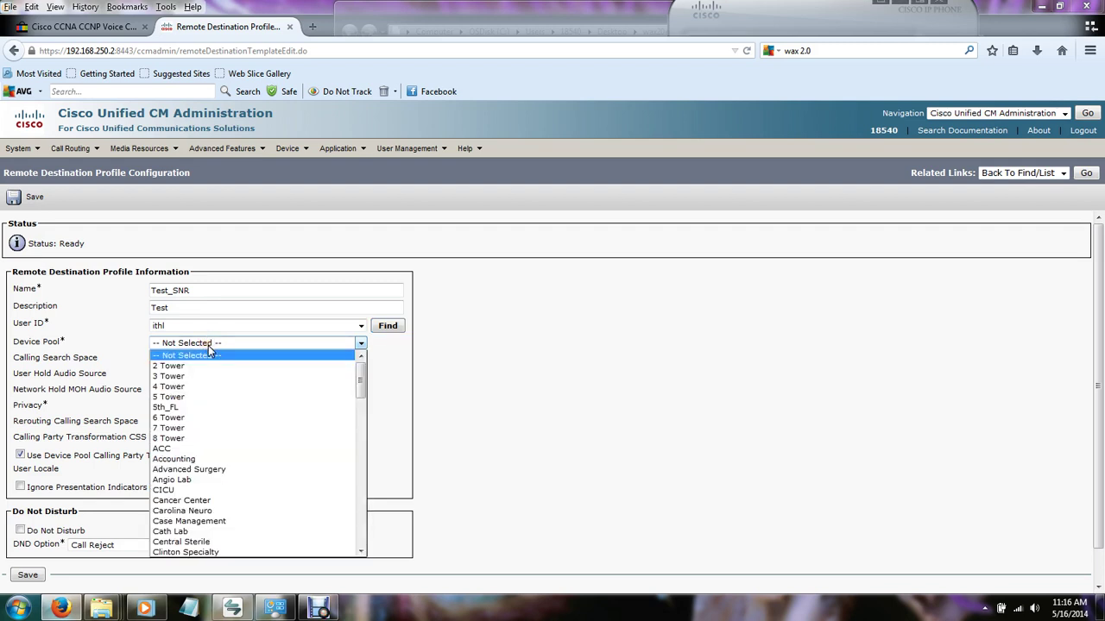
key(g)
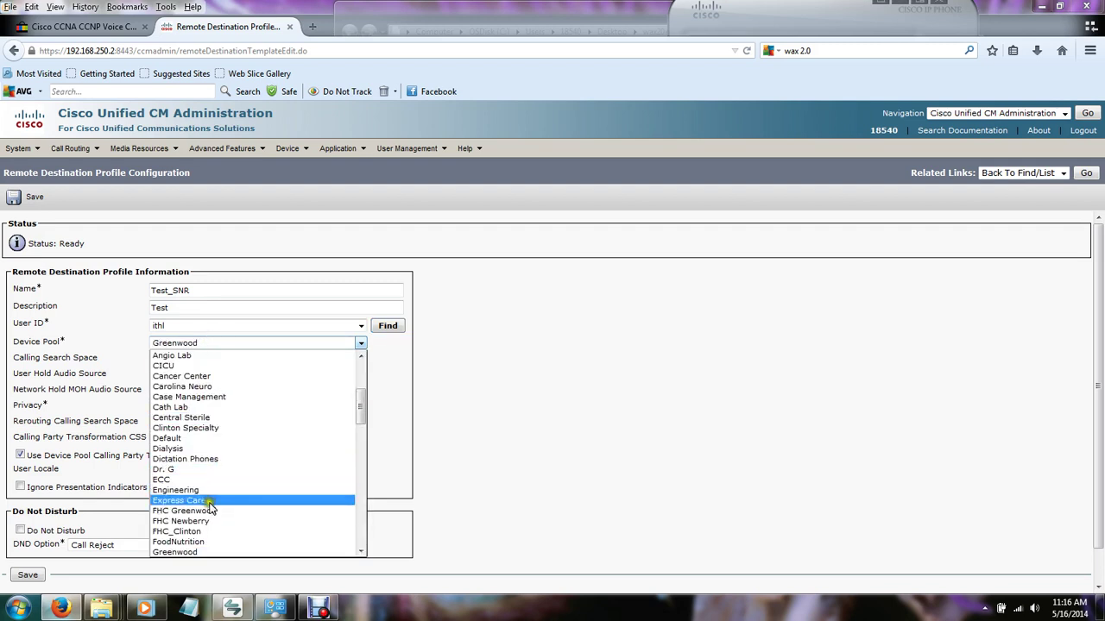
click(208, 553)
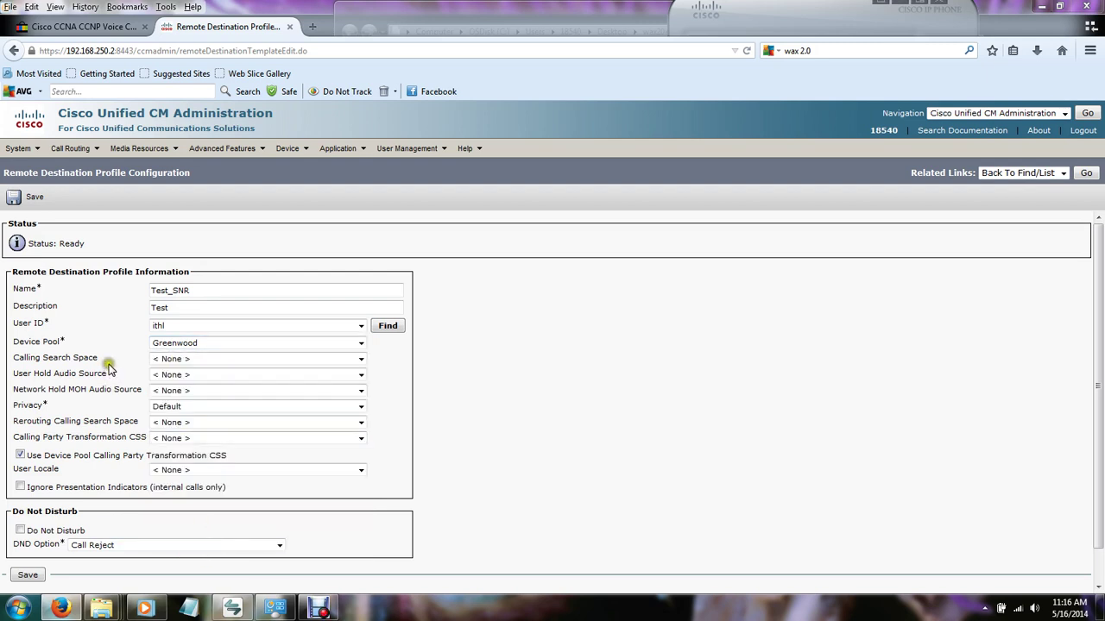
click(167, 361)
key(g)
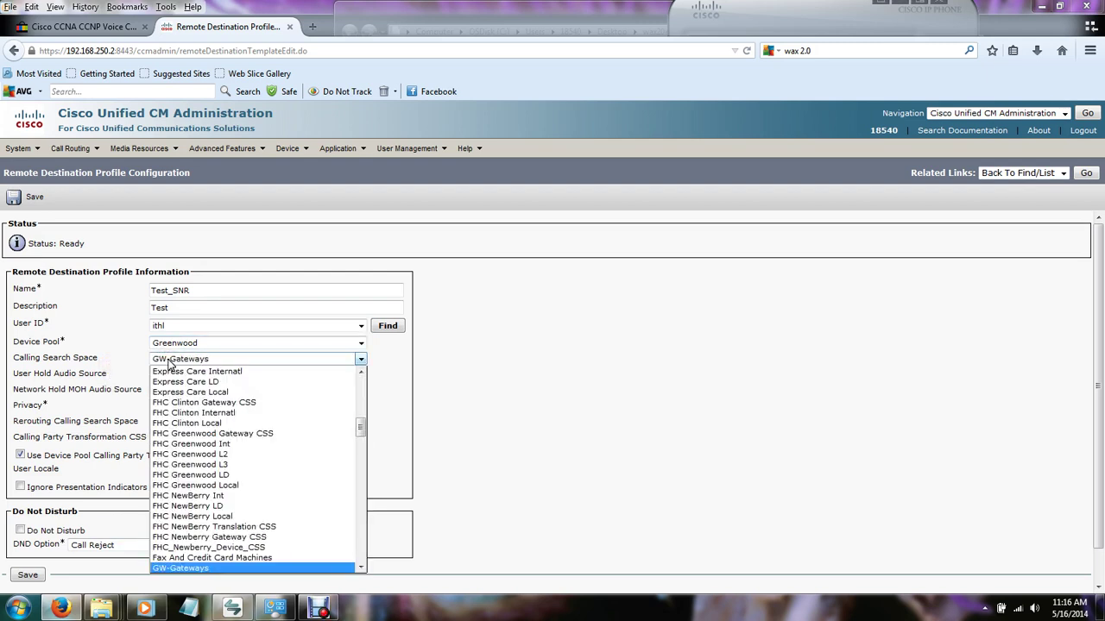
click(142, 444)
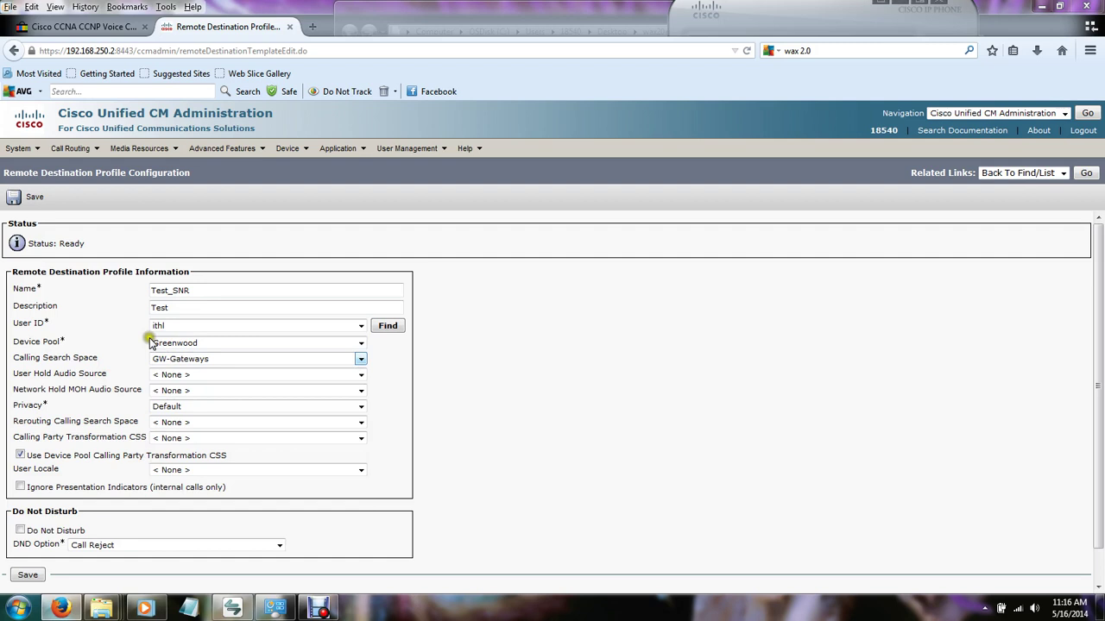
click(193, 363)
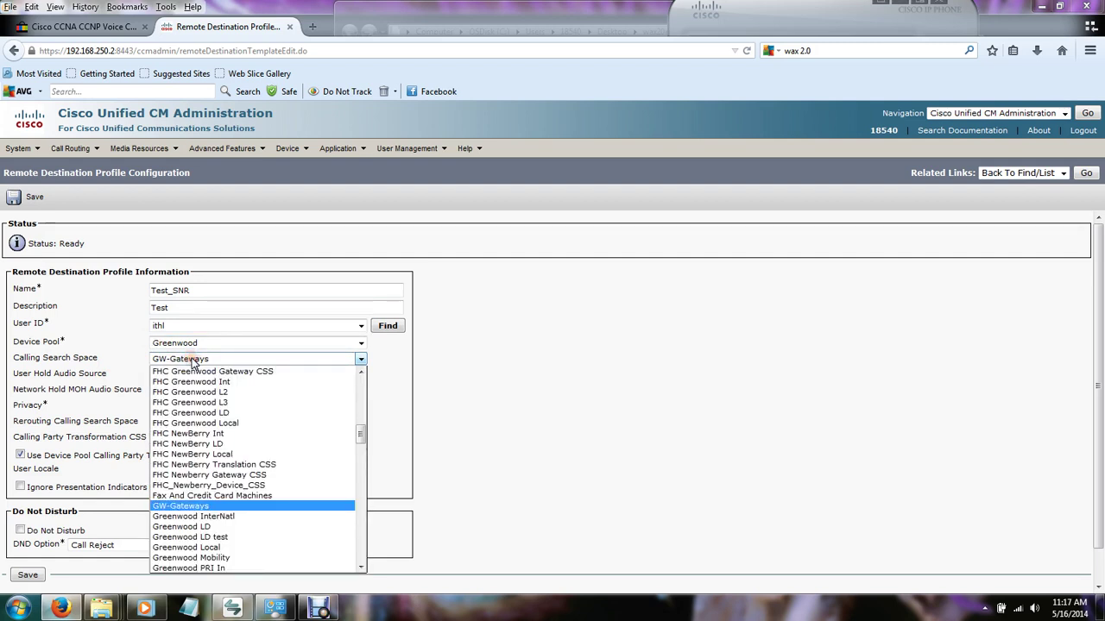
click(198, 532)
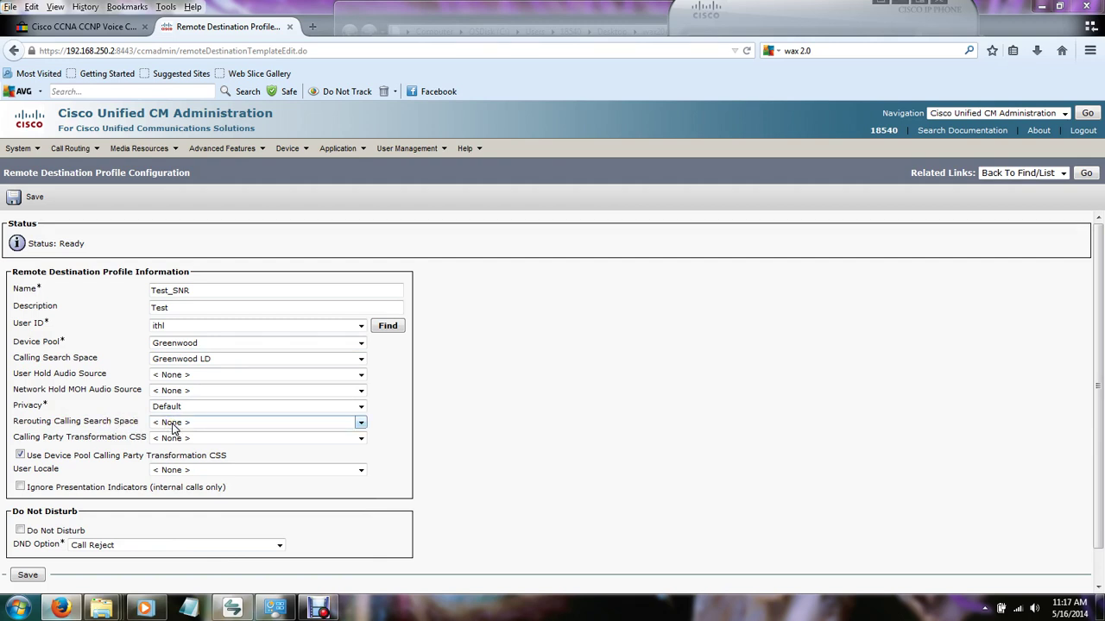
Set the rerouting calling search space to Greenwood LD.
click(172, 423)
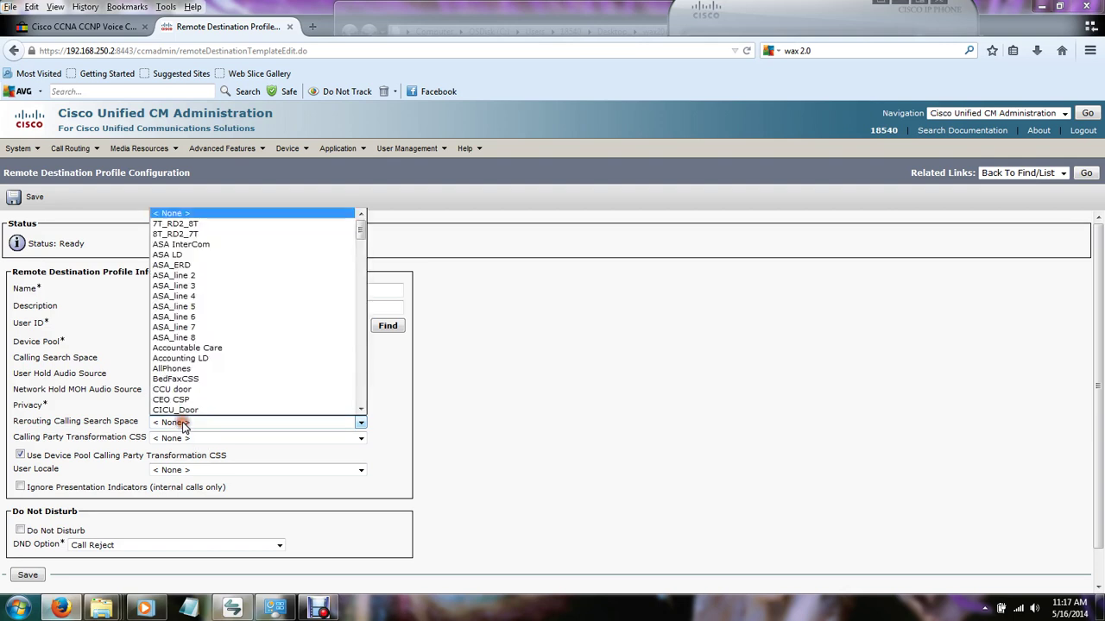
key(g)
click(185, 426)
click(202, 422)
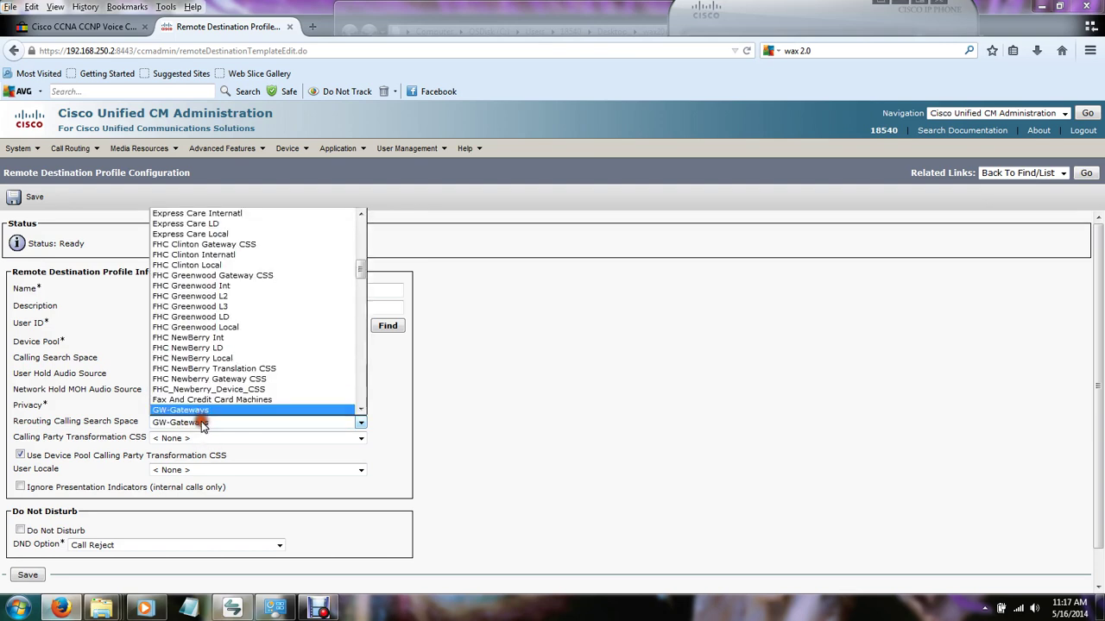
scroll(210, 409, down, 1)
click(214, 396)
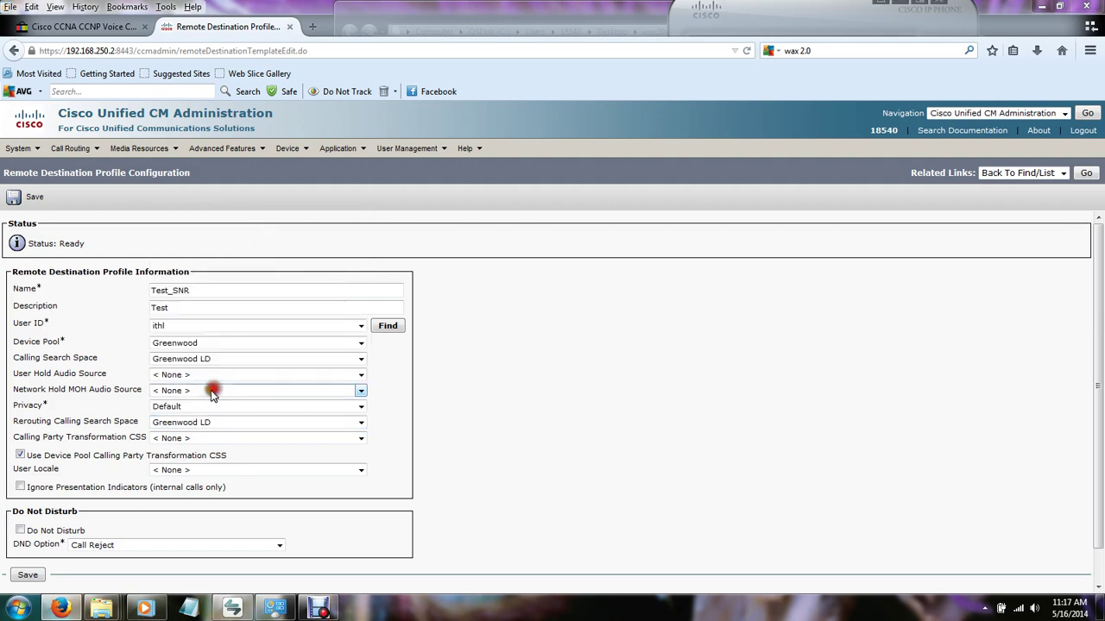
Save the Test_SNR profile and follow the Line [1] link to add a new directory number.
click(16, 198)
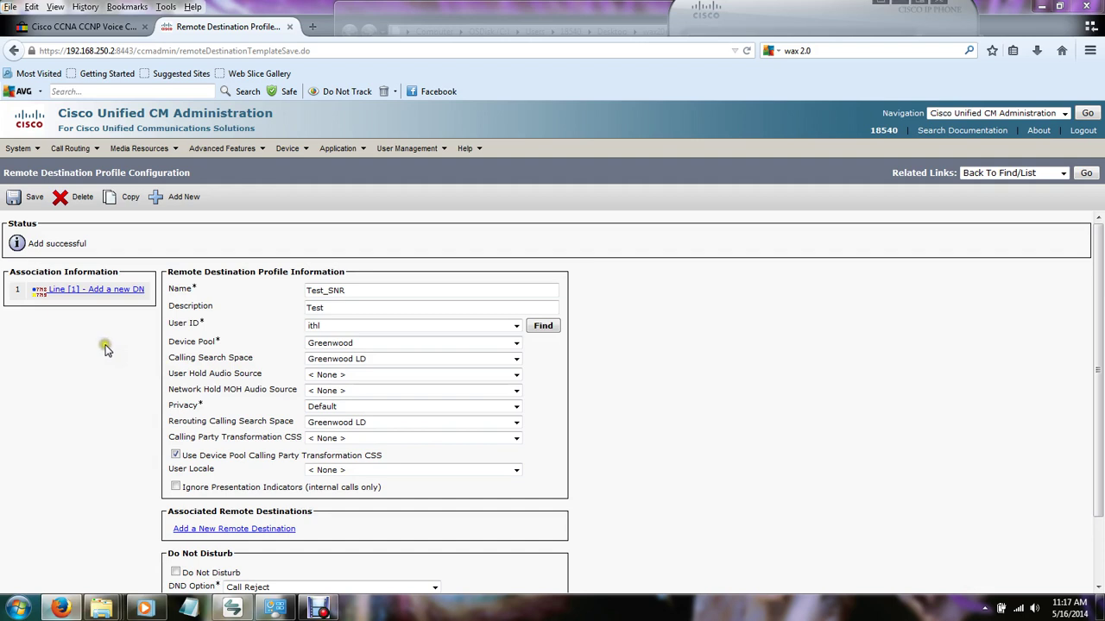
click(97, 337)
Enter 4919 as line 1's directory number.
click(110, 295)
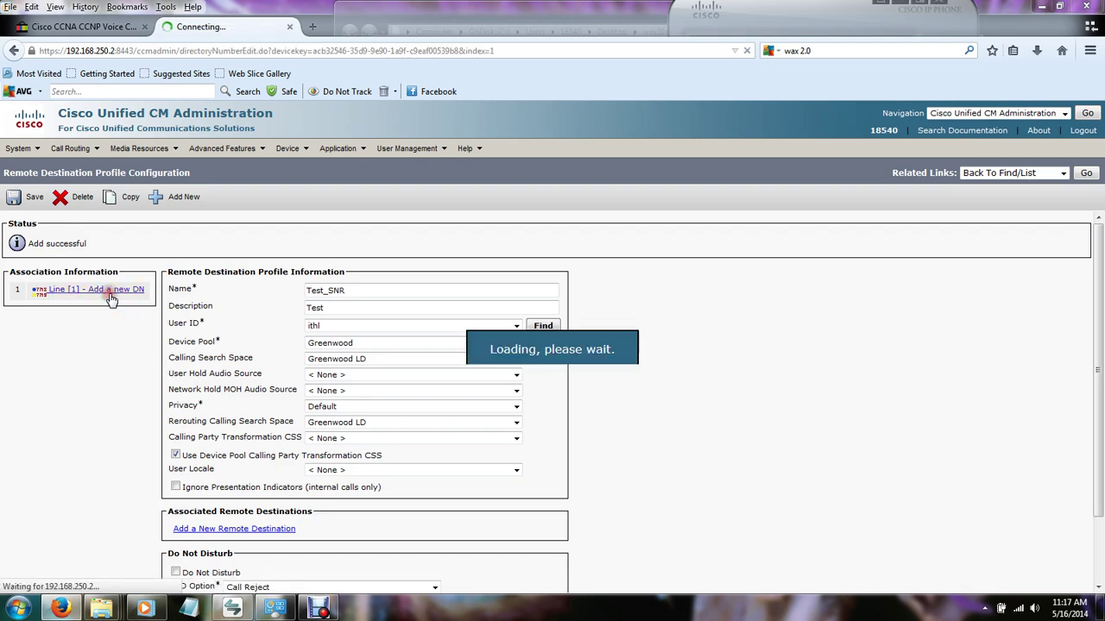
click(121, 288)
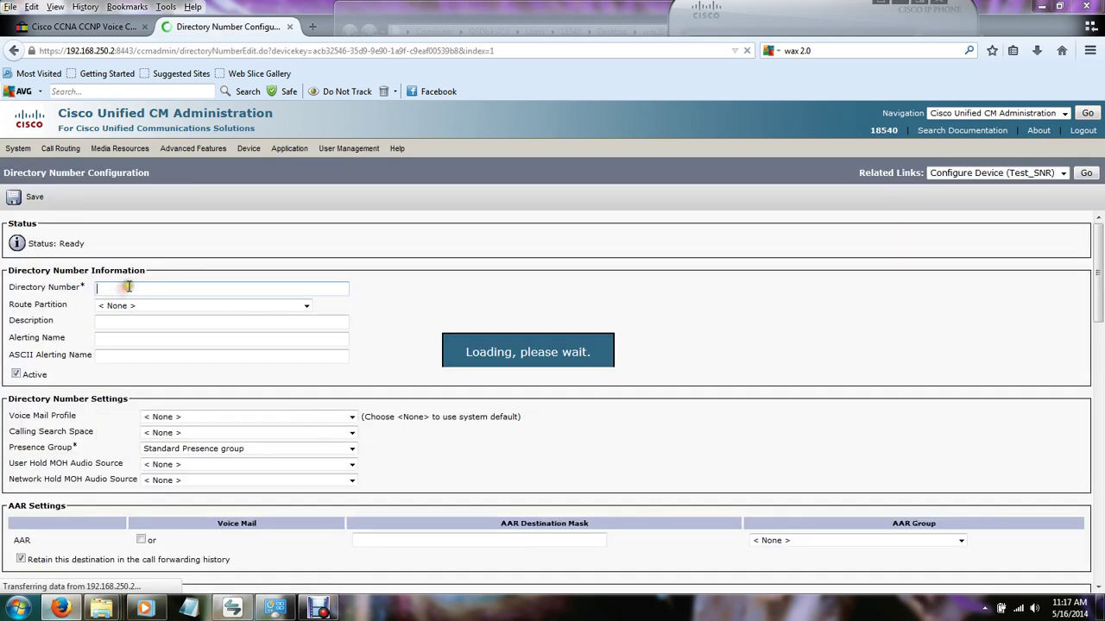
text(4919)
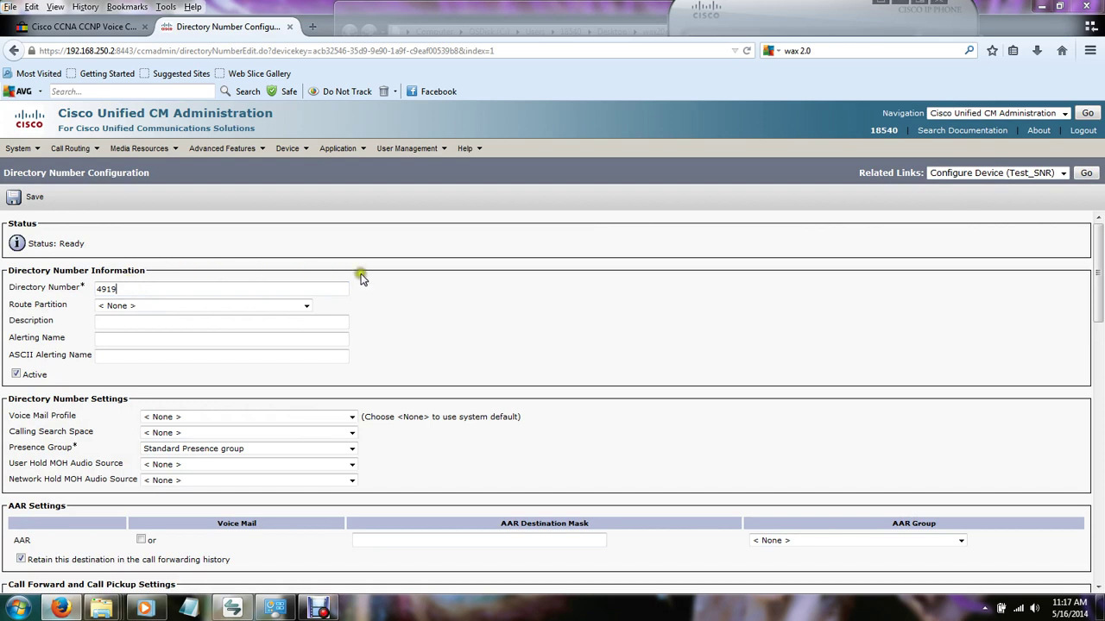
click(367, 305)
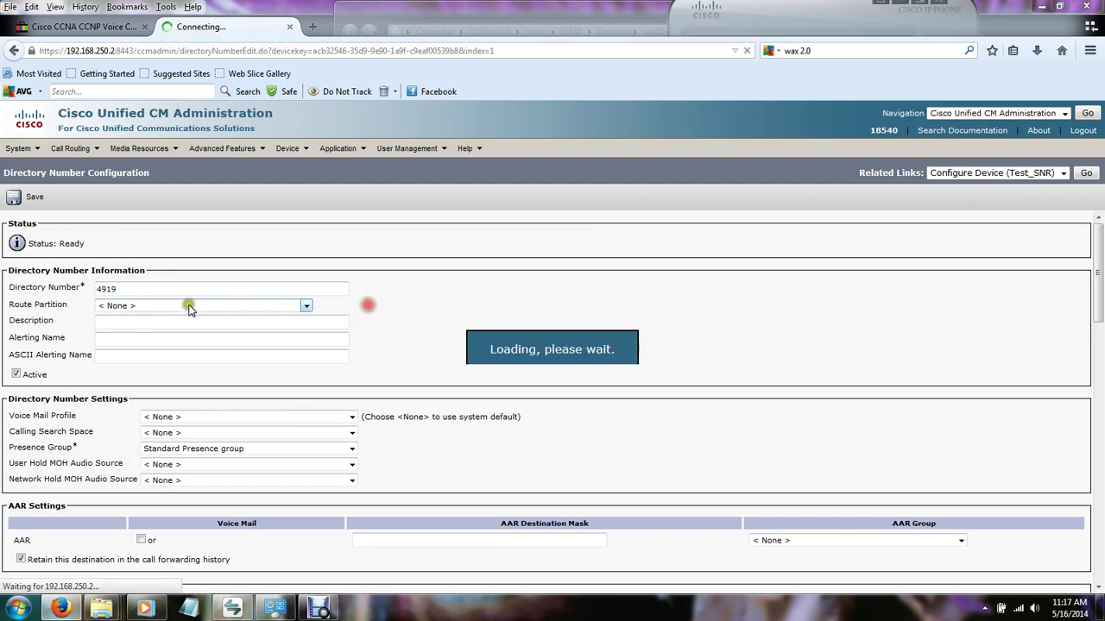
Put directory number 4919 in route partition Test_PT and save it.
click(135, 307)
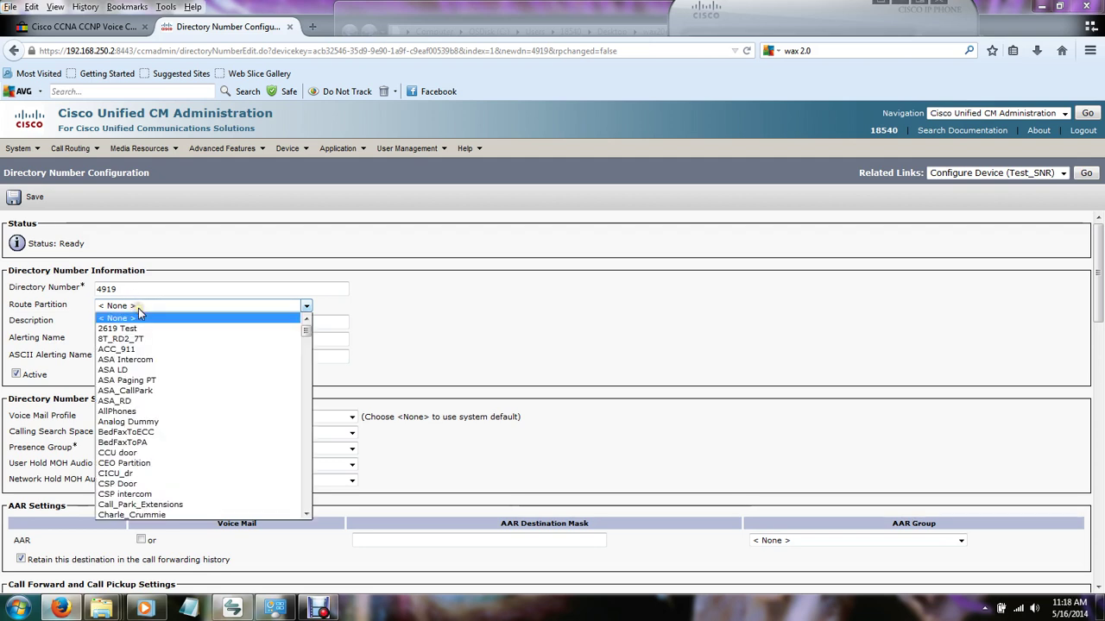
scroll(170, 416, down, 15)
scroll(170, 416, down, 1)
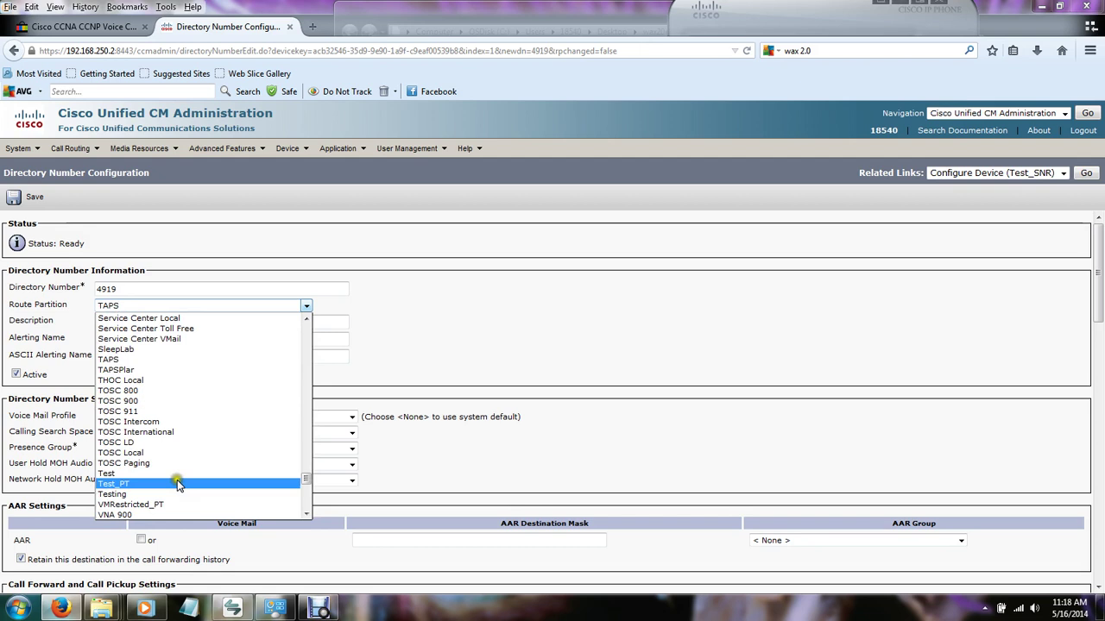
click(177, 479)
click(35, 198)
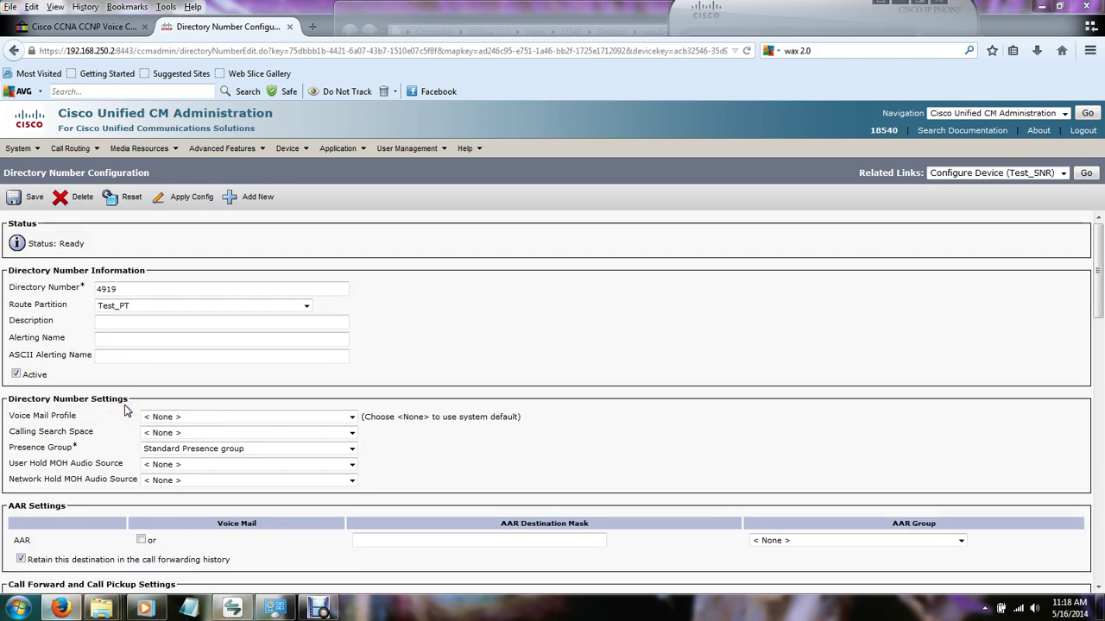
scroll(124, 410, down, 1)
scroll(124, 411, up, 1)
mouse_move(288, 149)
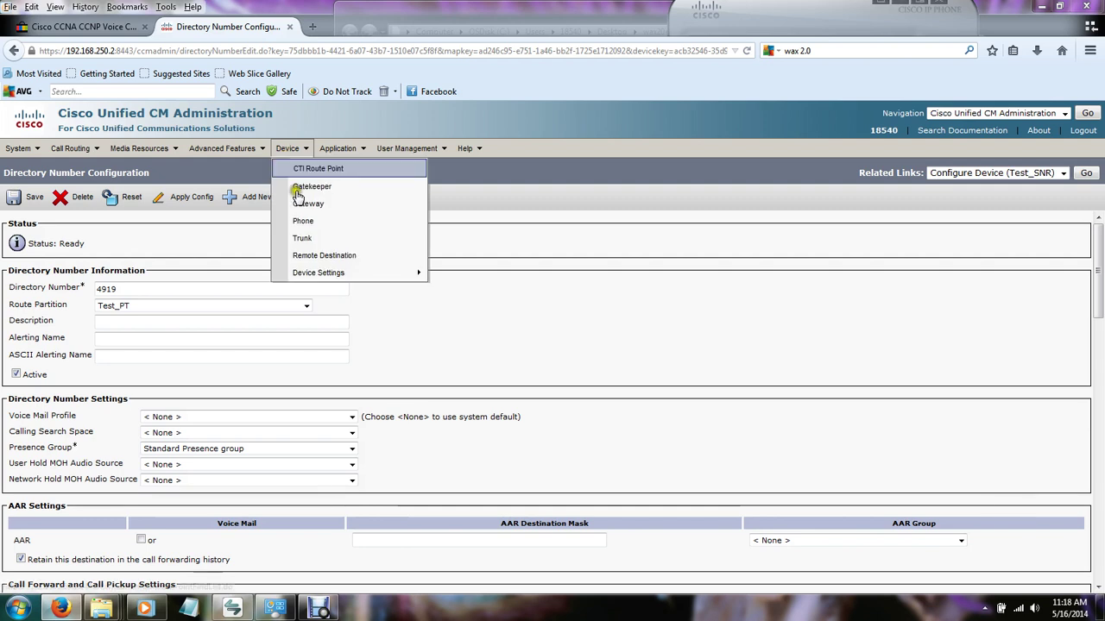
mouse_move(328, 272)
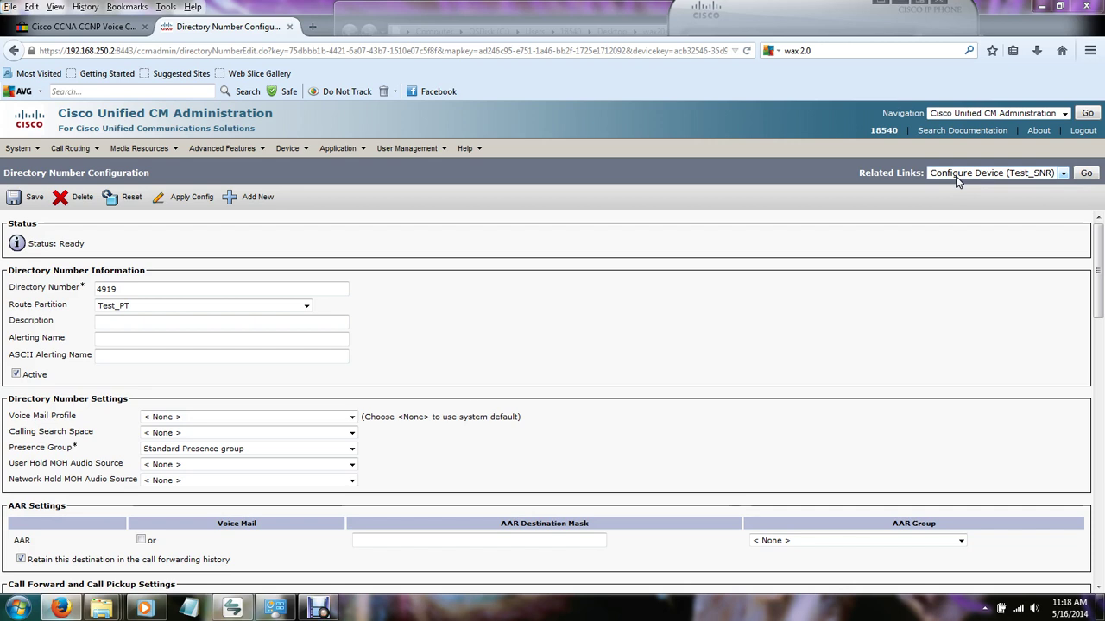
Return to the Test_SNR profile via Configure Device and begin a new remote destination.
click(1087, 173)
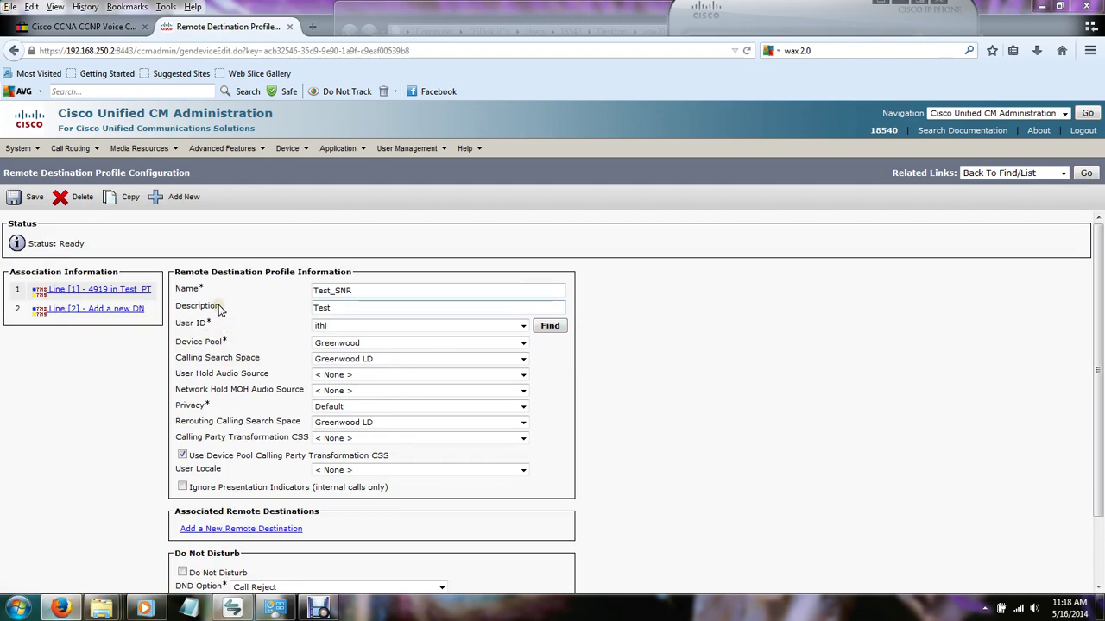
scroll(218, 311, down, 1)
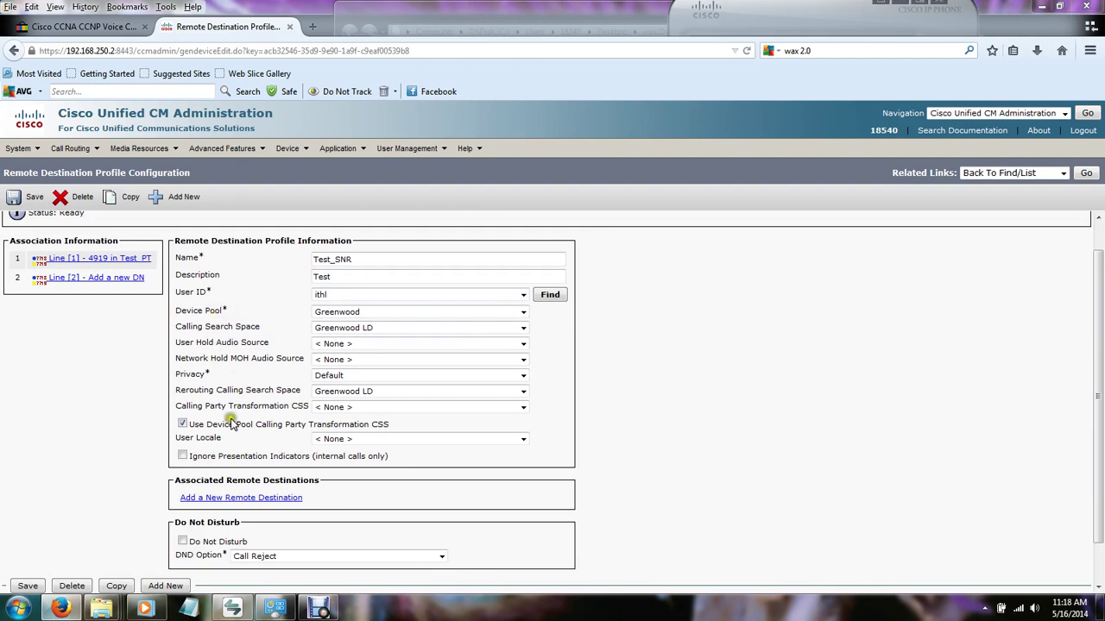
click(233, 498)
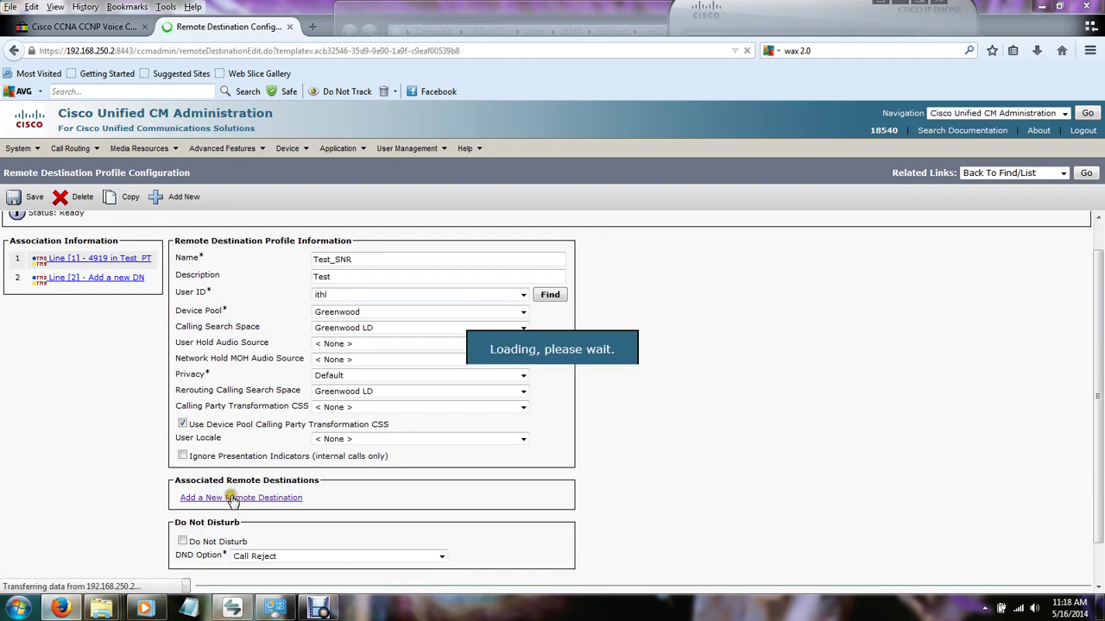
Name the remote destination Test Cell and enter the cell phone number as its destination.
click(157, 290)
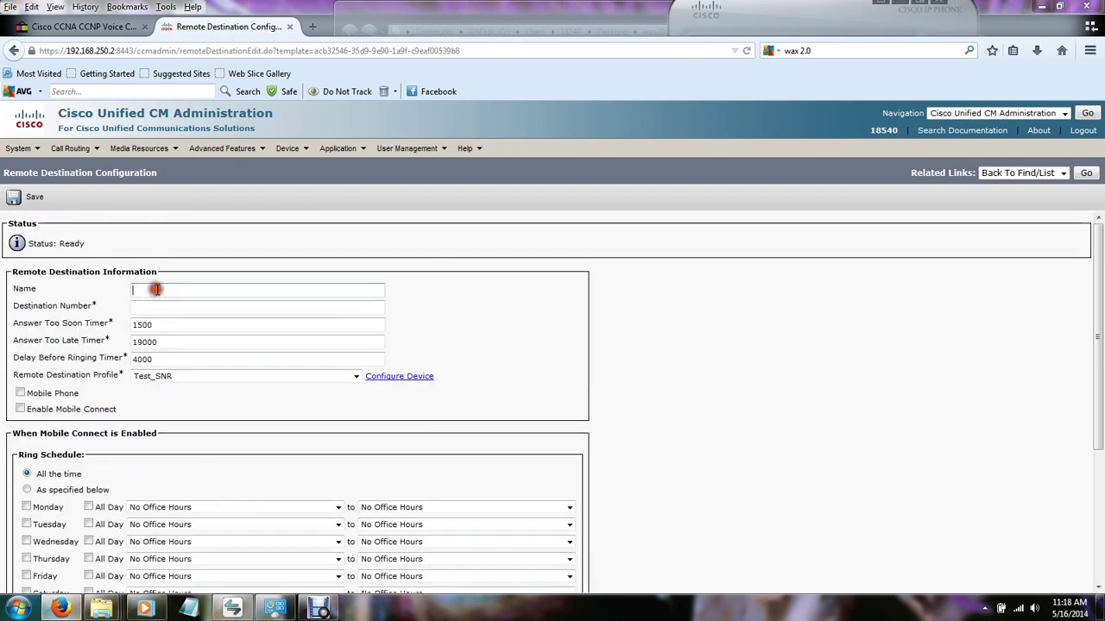
text(Test Cell)
click(159, 309)
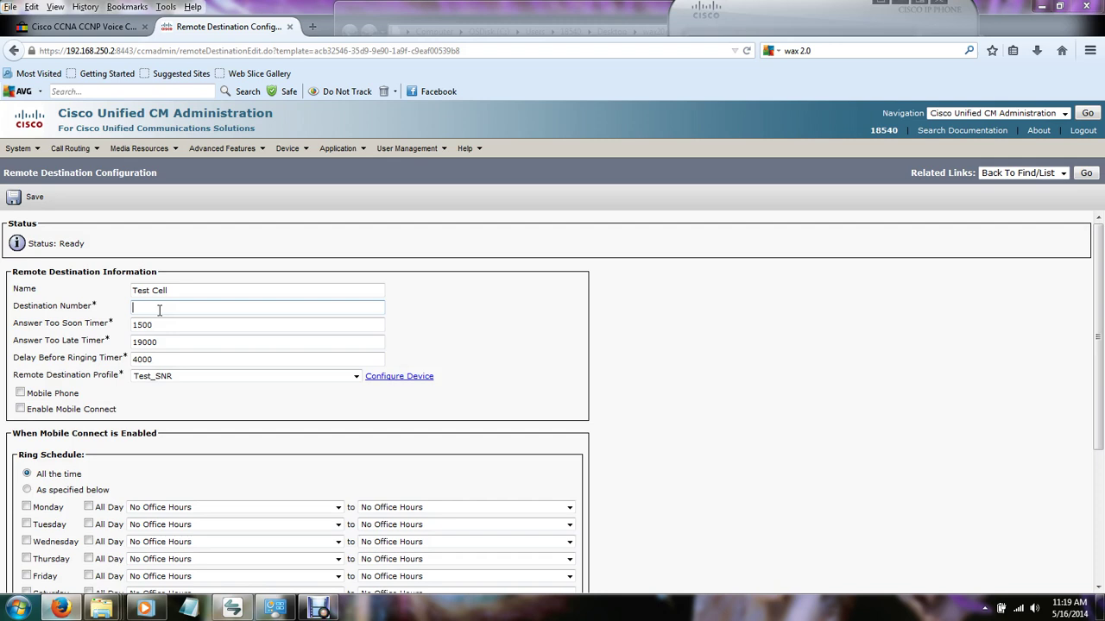
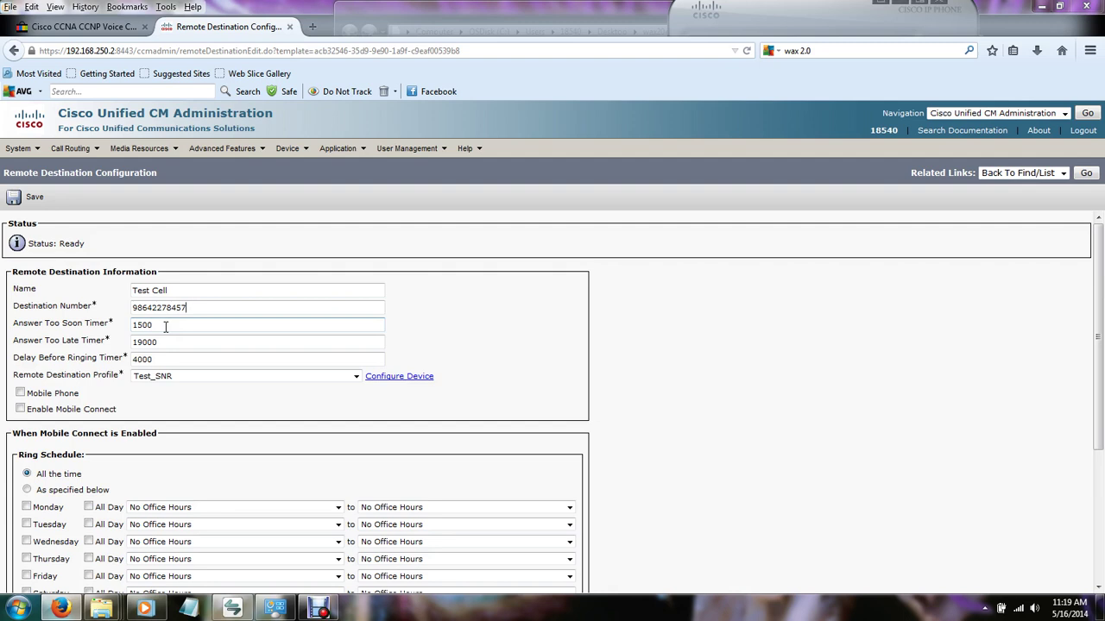
Set Answer Too Soon Timer to 900 and Delay Before Ringing Timer to 0.
double_click(165, 326)
text(900)
double_click(169, 357)
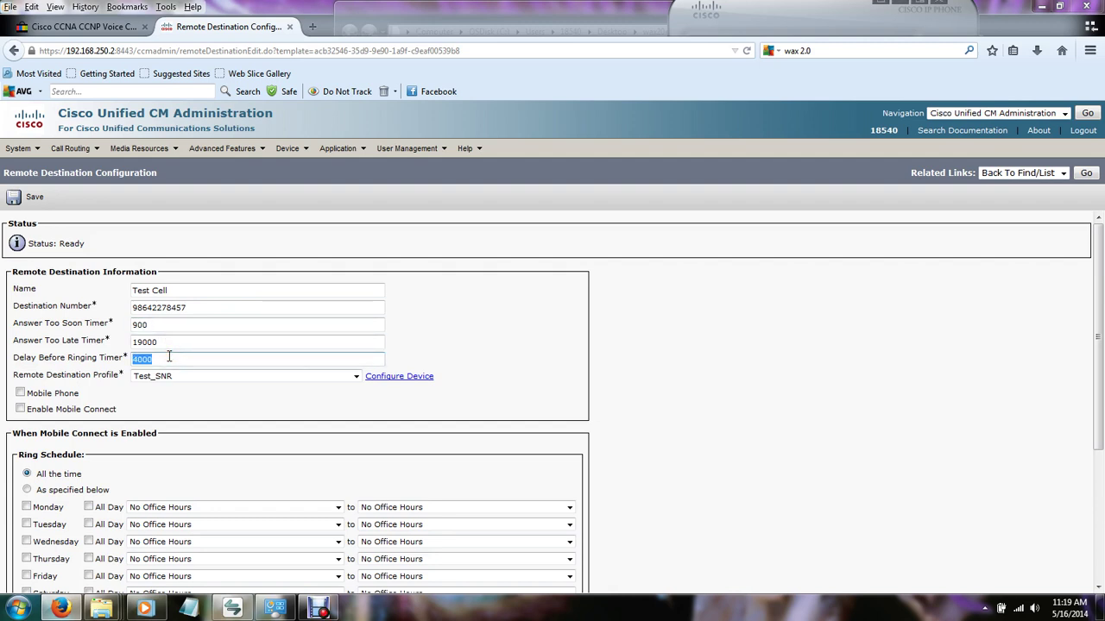
text(0)
click(153, 389)
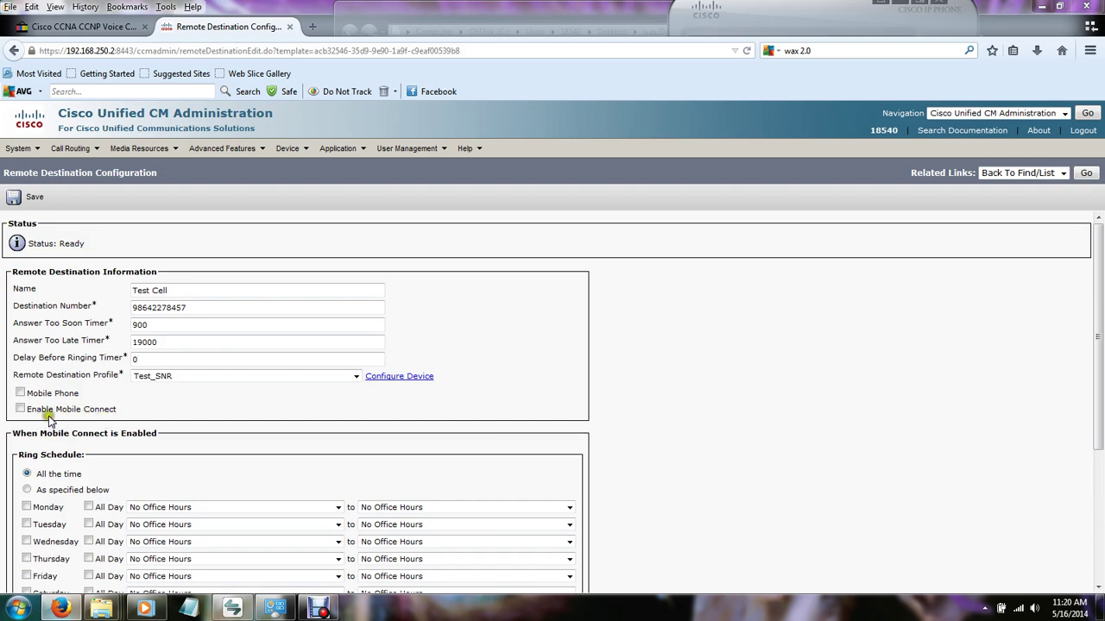
Enable Mobile Connect on Test Cell and save, bringing up the Mobility Softkey reminder.
click(20, 409)
scroll(121, 460, down, 2)
scroll(120, 460, down, 2)
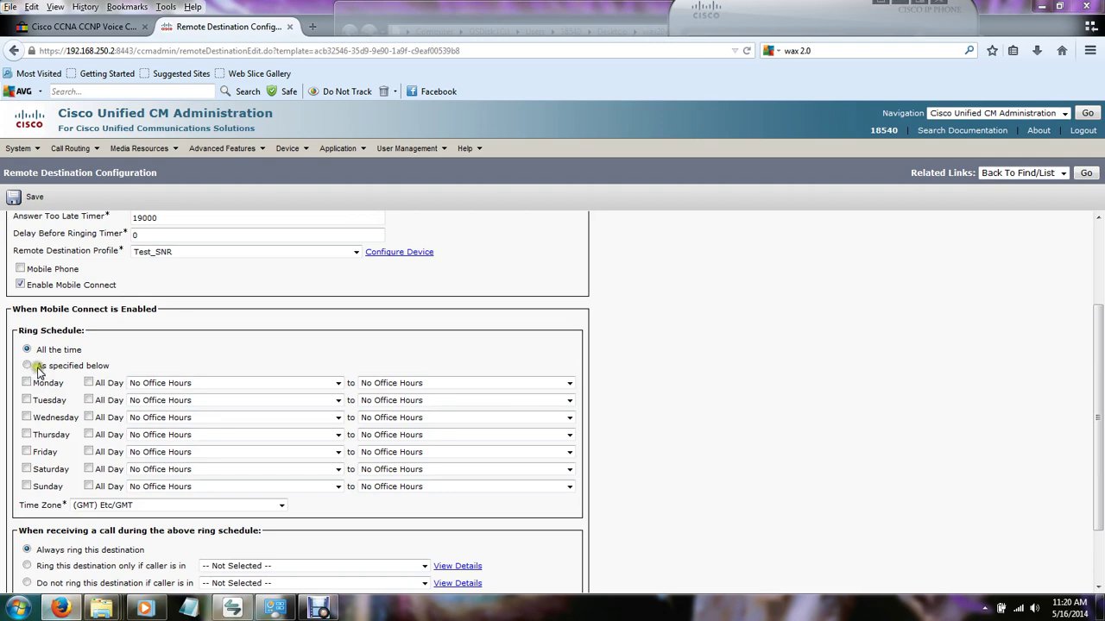
scroll(35, 371, up, 1)
click(28, 197)
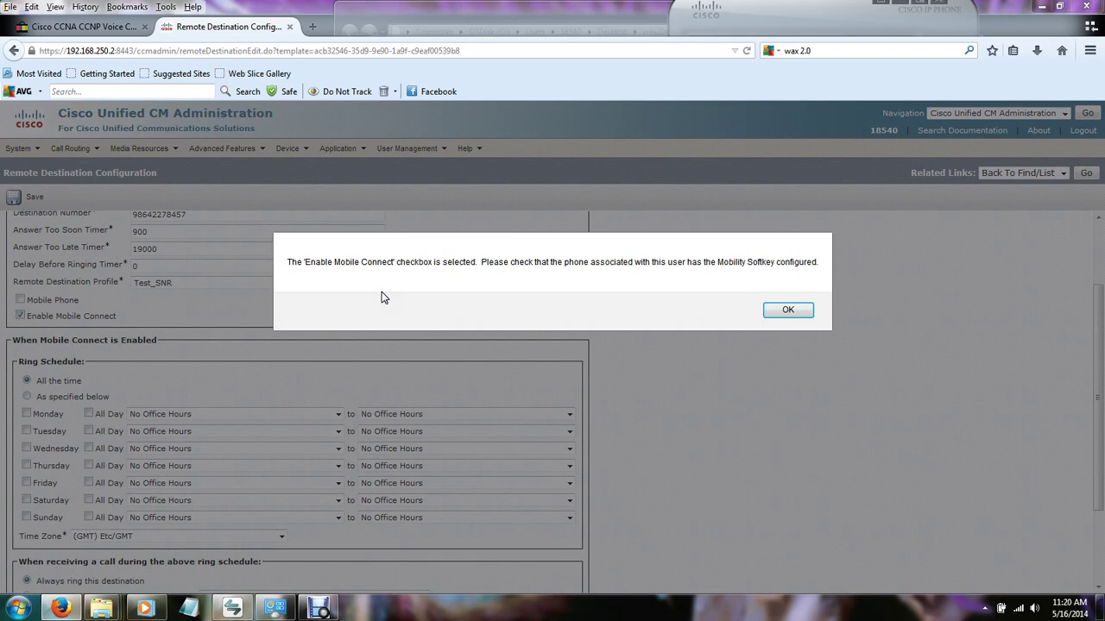
Associate Line [1] - 4919 in Test_PT with Test Cell and save past the Mobility softkey warnings.
click(774, 312)
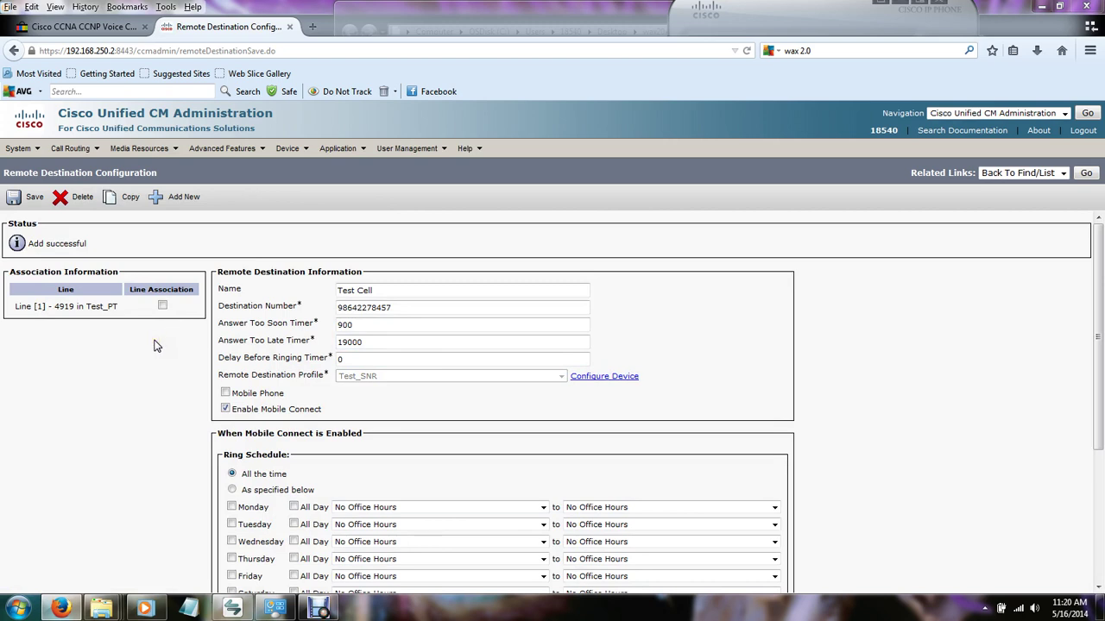
click(162, 307)
click(162, 307)
click(31, 197)
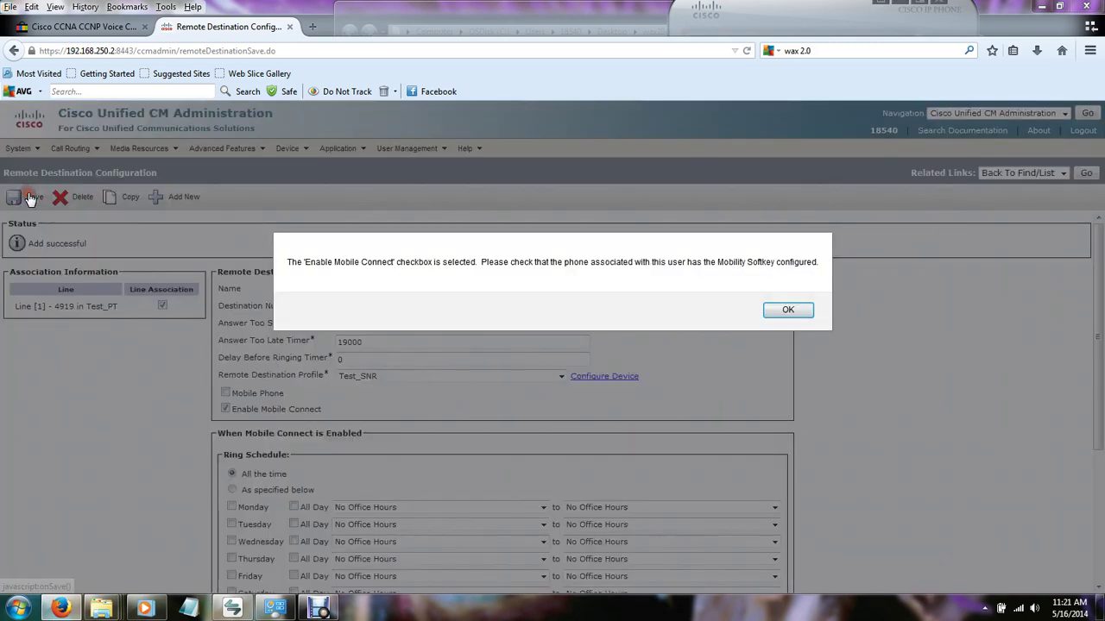
click(785, 310)
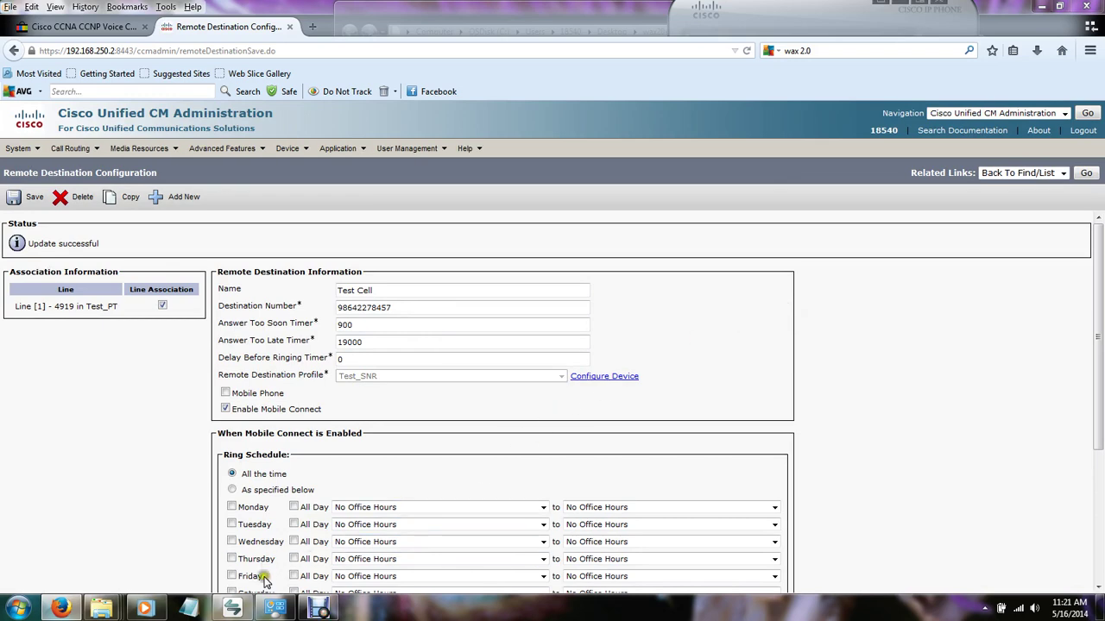
click(232, 608)
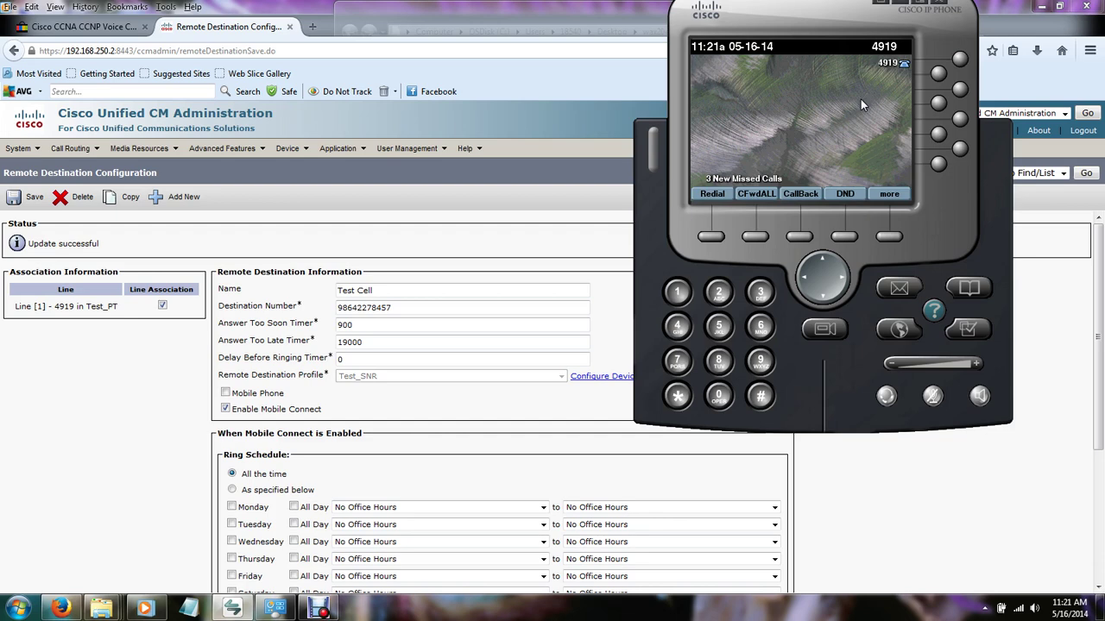
click(548, 209)
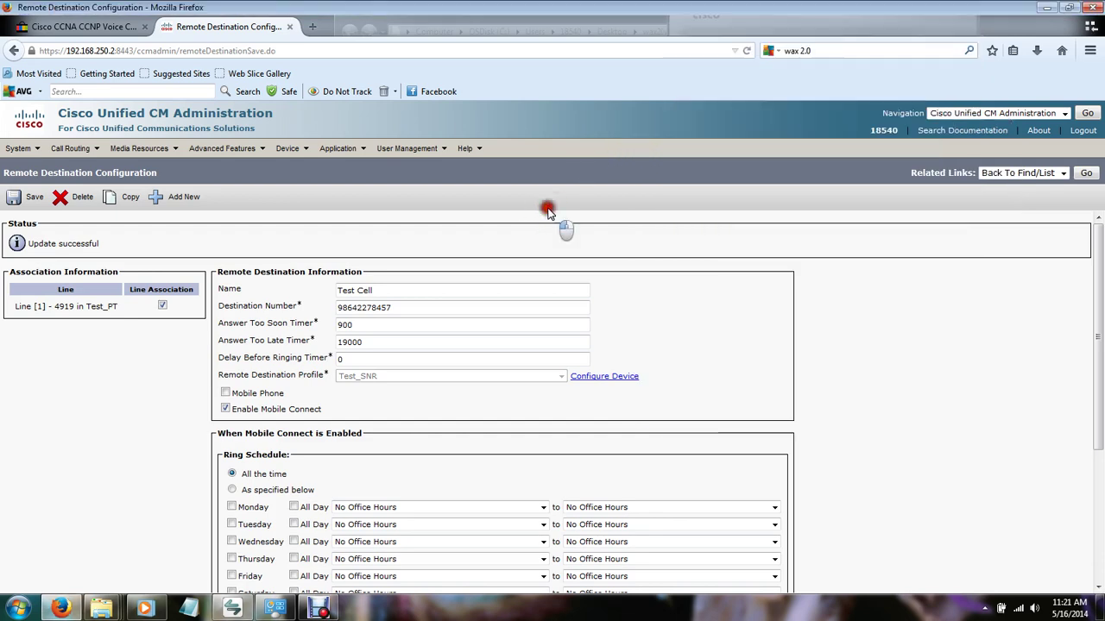
Bring up the US $100.00 eBay Cisco CCNA CCNP Voice CCIE lab VMware listing and read its description.
click(122, 29)
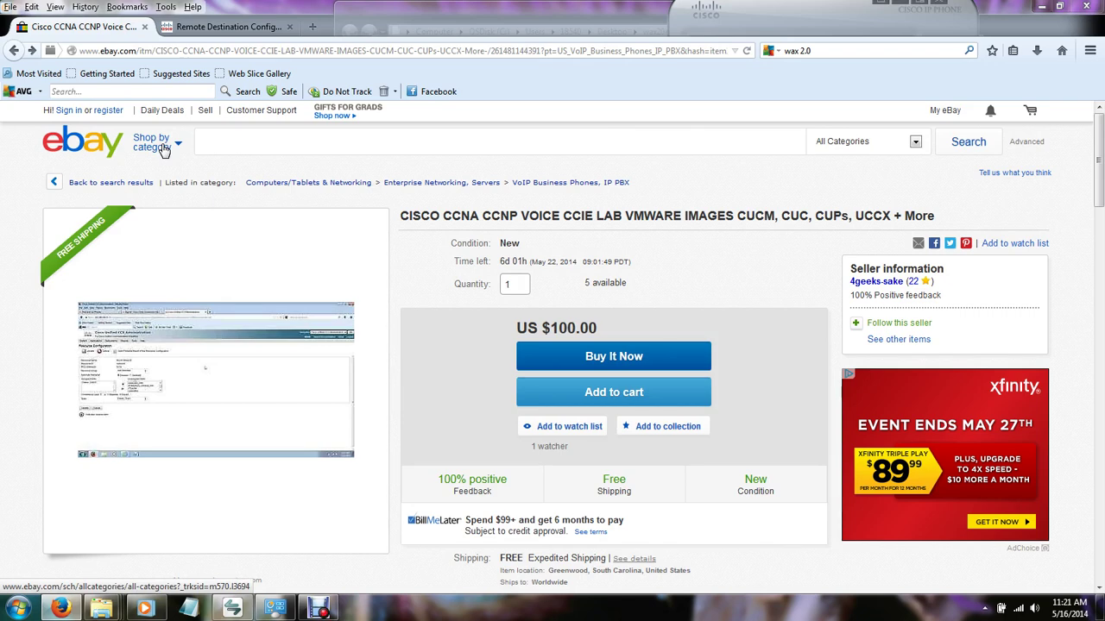
scroll(398, 222, down, 3)
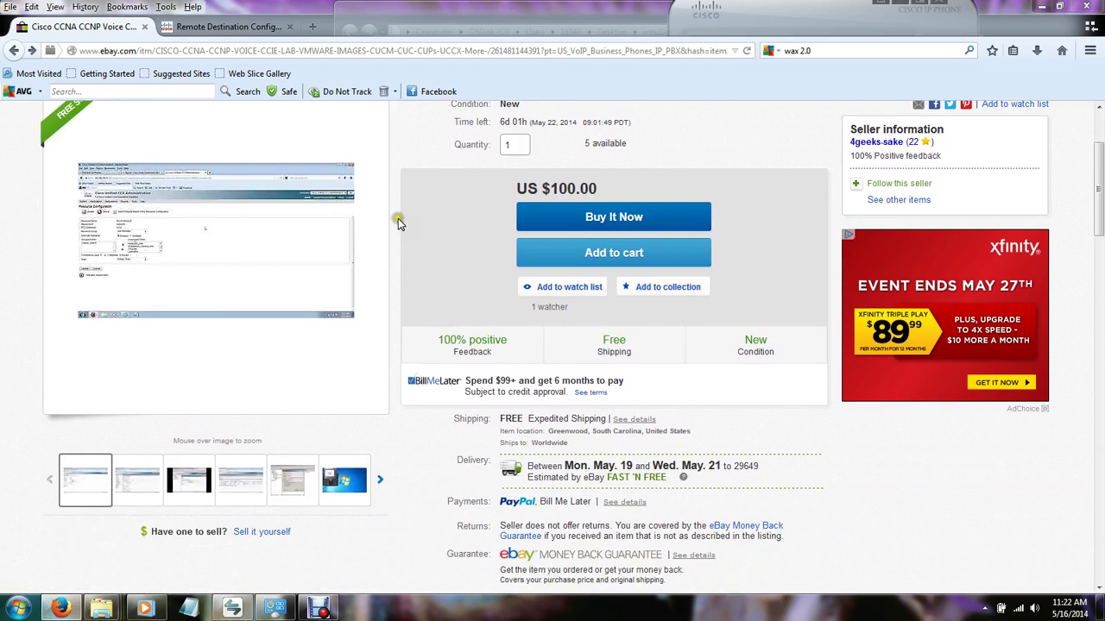
scroll(399, 223, down, 12)
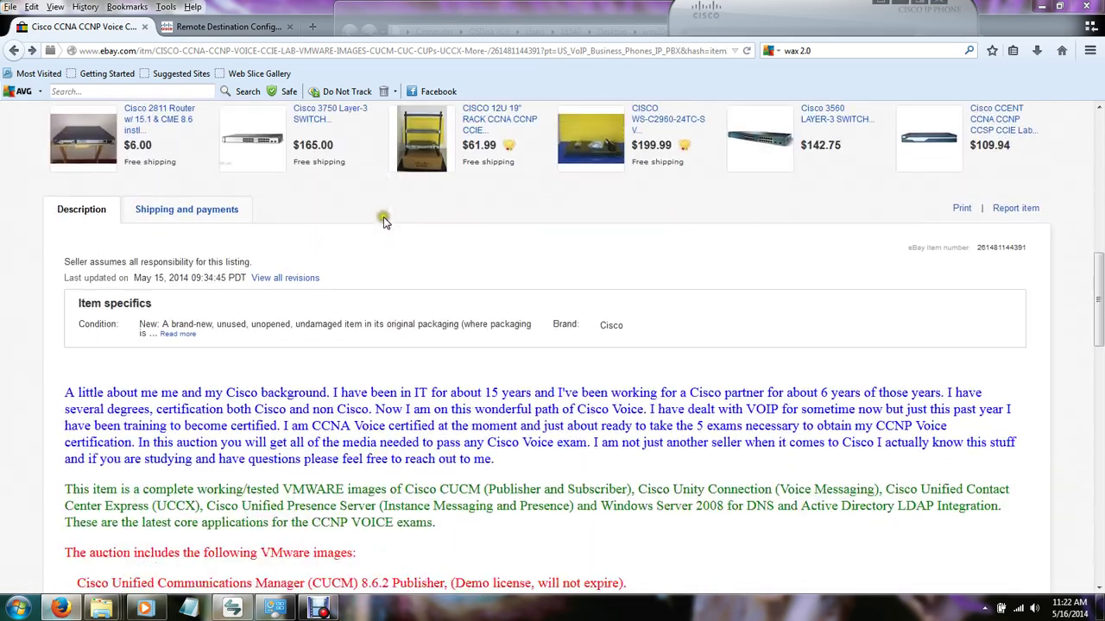
scroll(384, 222, down, 10)
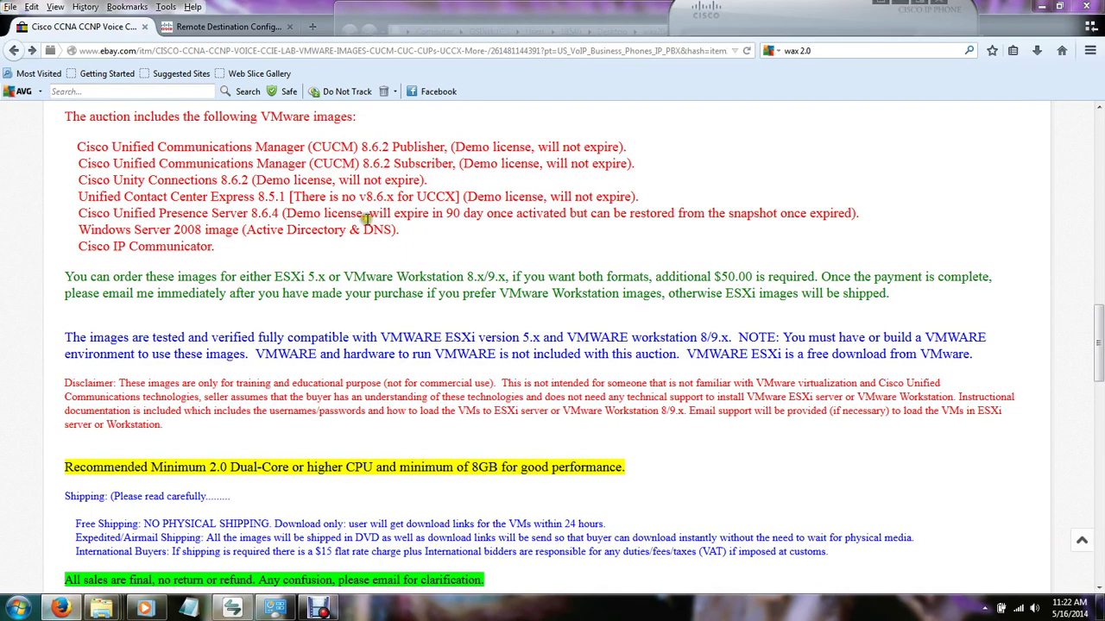
scroll(369, 221, up, 2)
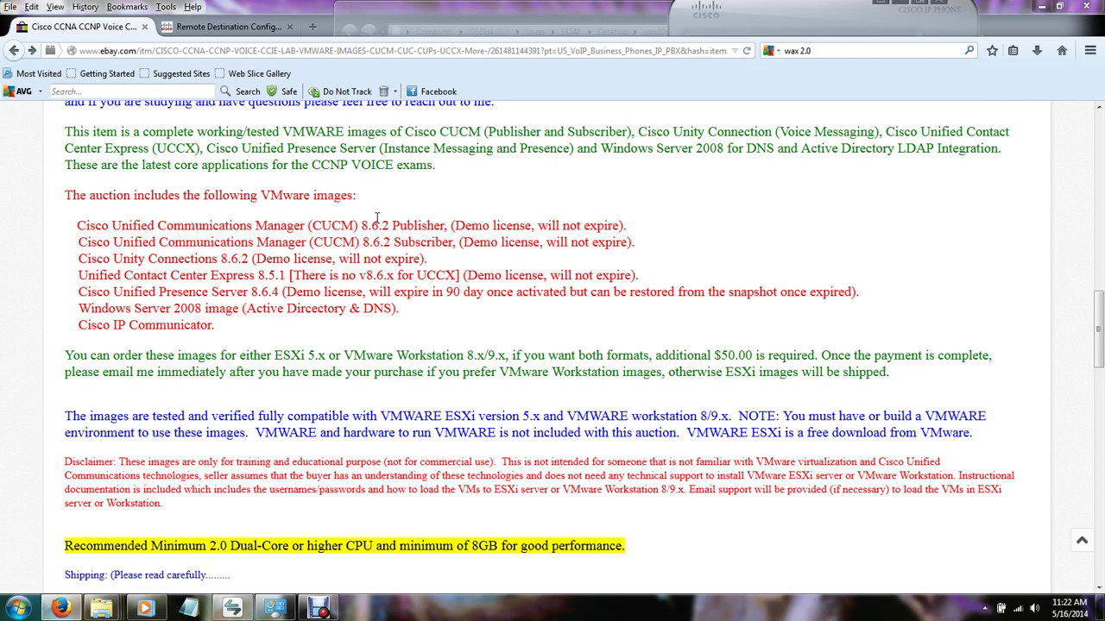
scroll(417, 258, up, 7)
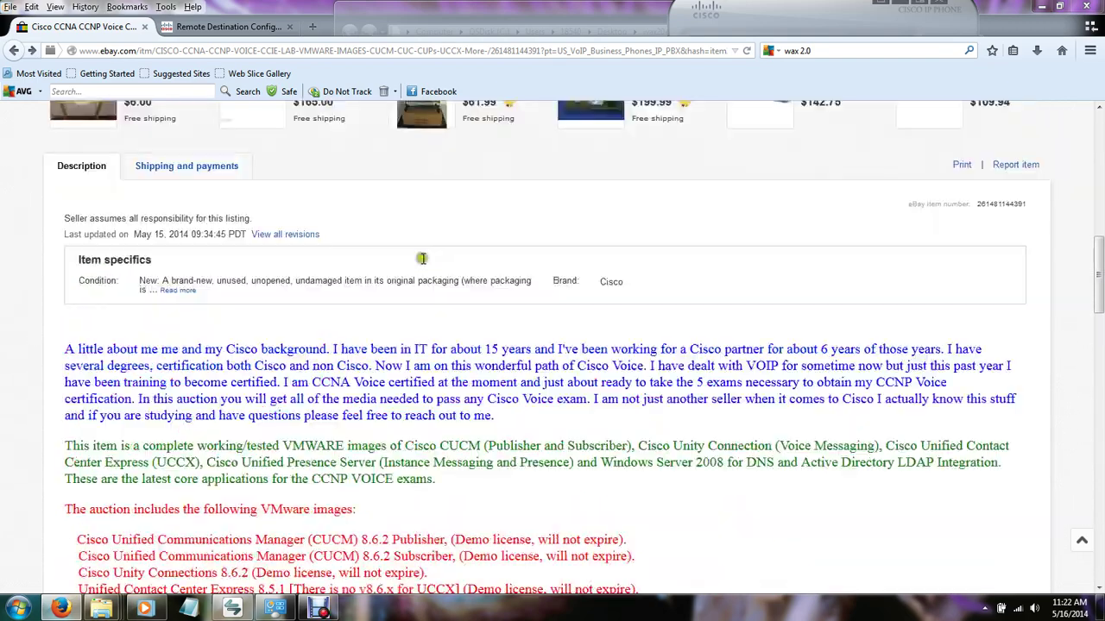
scroll(417, 257, up, 6)
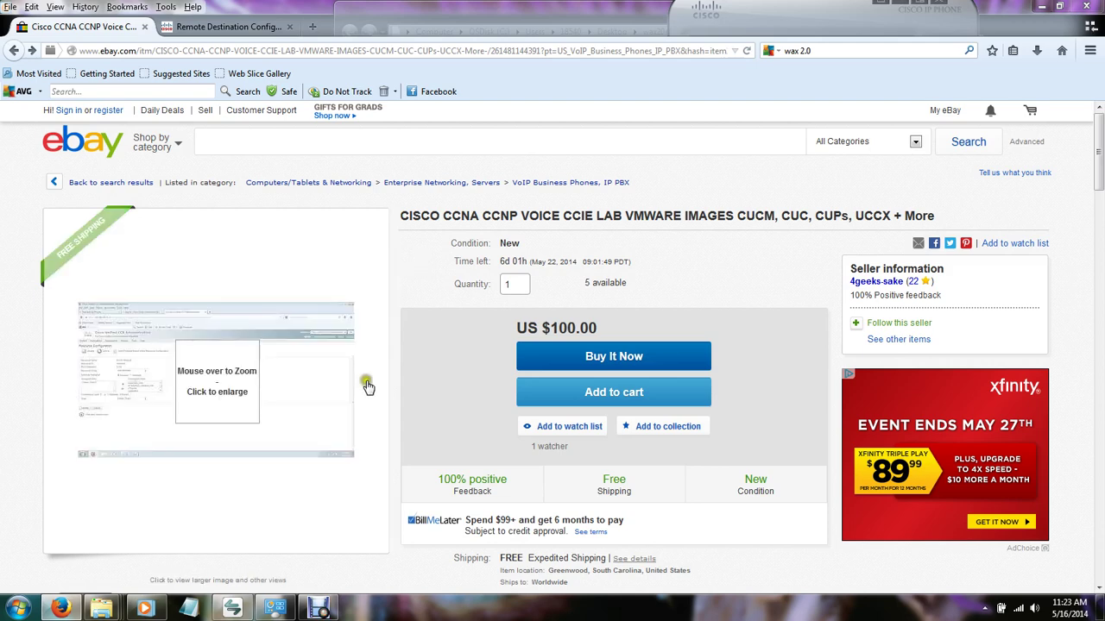
click(329, 610)
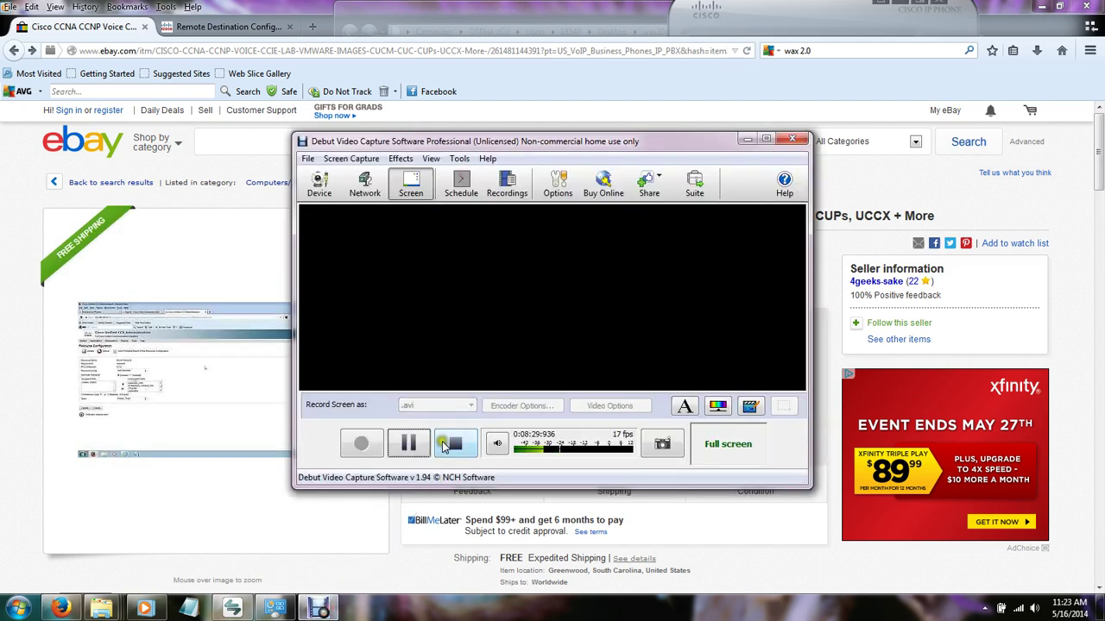